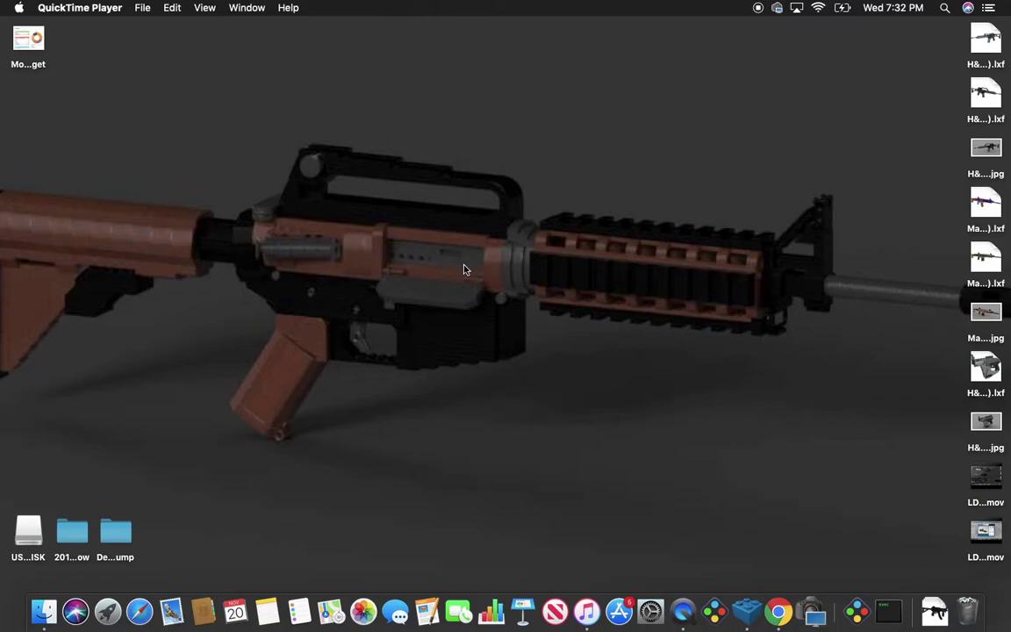
Switch to the full-screen LEGO Digital Designer space showing its start screen.
key(ctrl+Left)
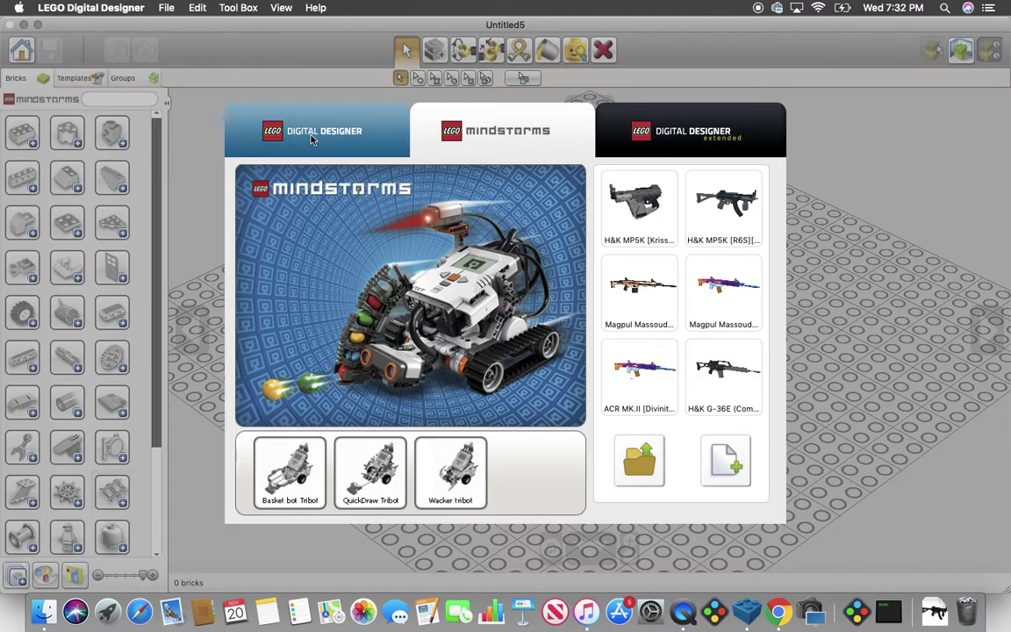
Browse the Digital Designer and Mindstorms editions, pick Digital Designer Extended, and start a free build.
click(311, 139)
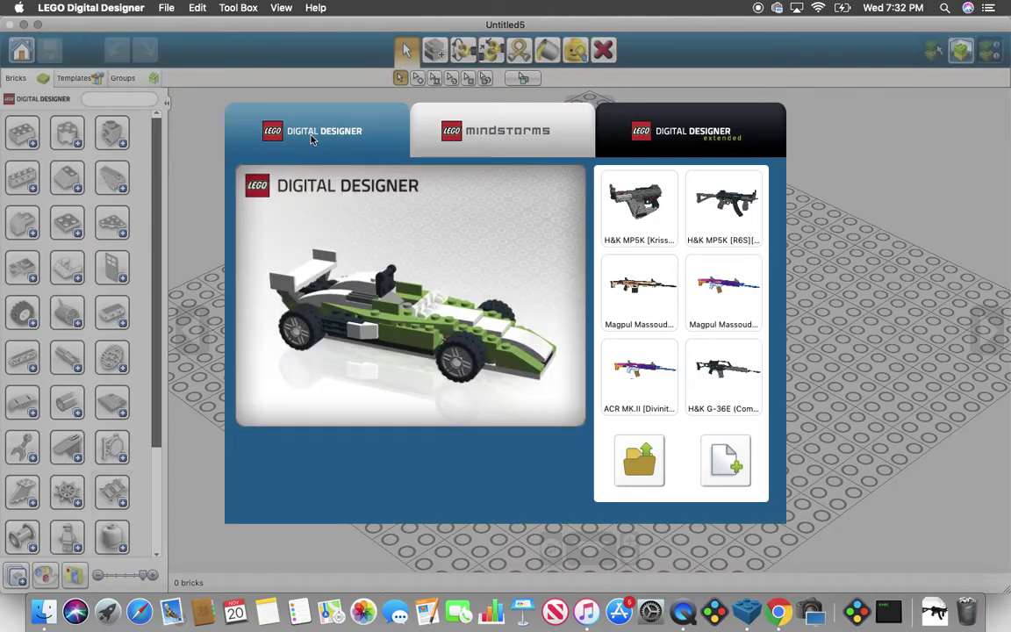
click(498, 154)
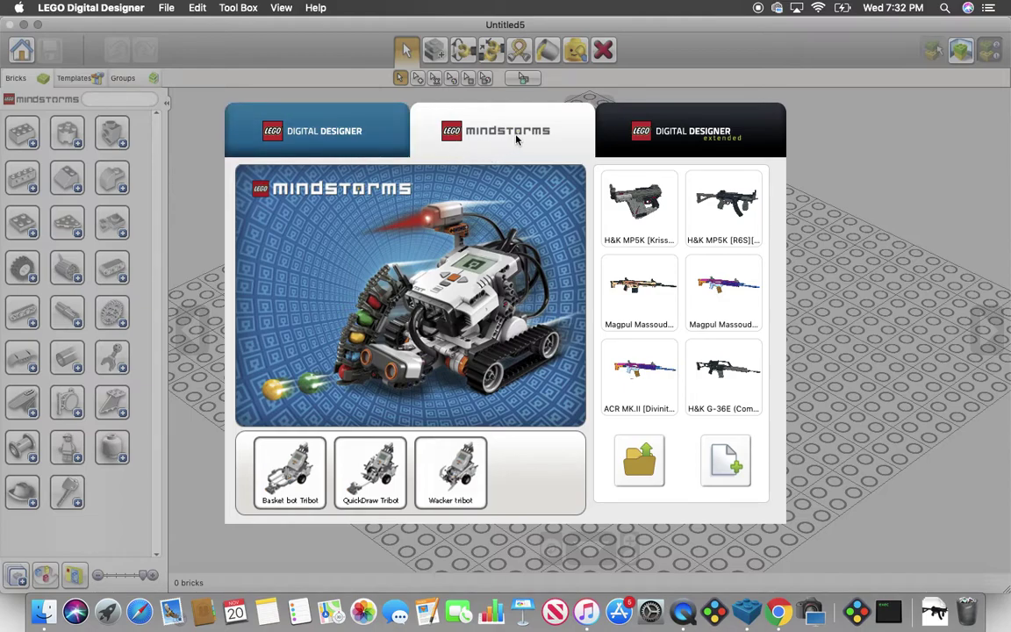
click(629, 143)
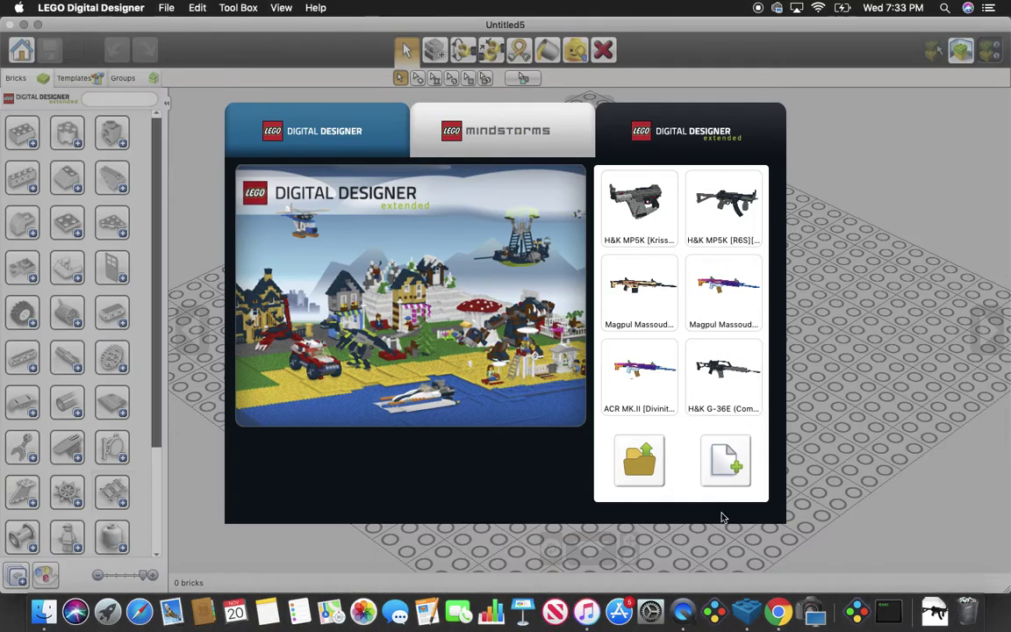
click(724, 461)
Zoom out and expand the first two brick groups, then collapse one again.
scroll(750, 217, down, 3)
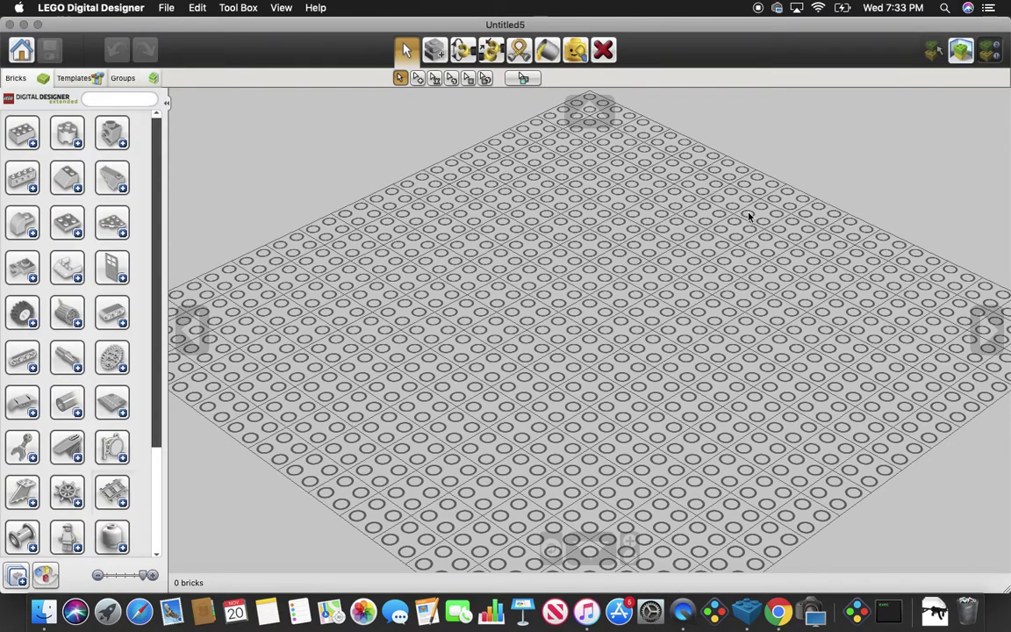
scroll(749, 217, down, 3)
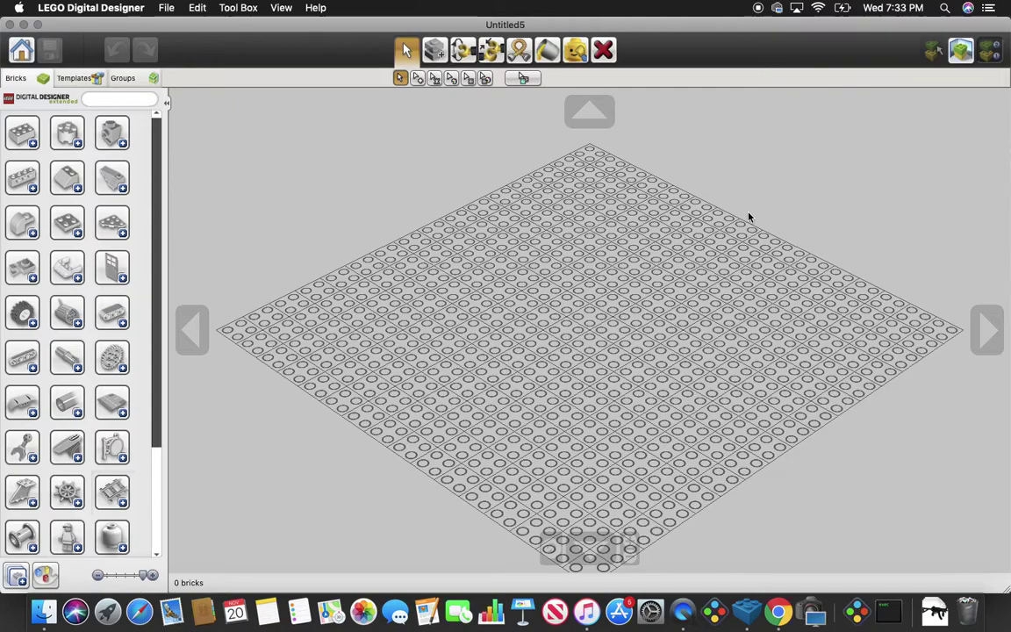
click(31, 143)
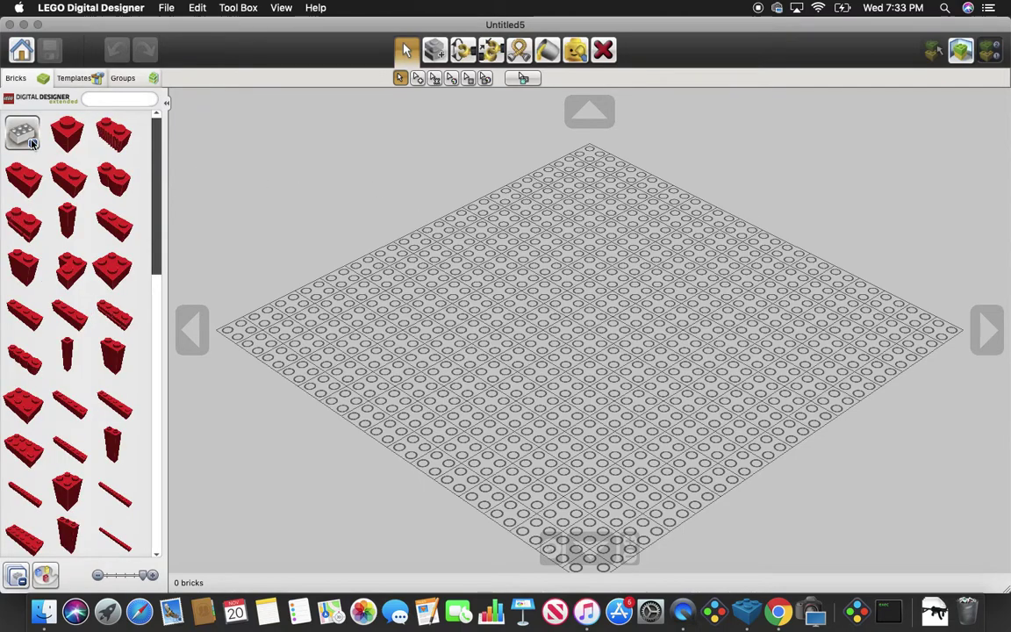
scroll(64, 203, down, 15)
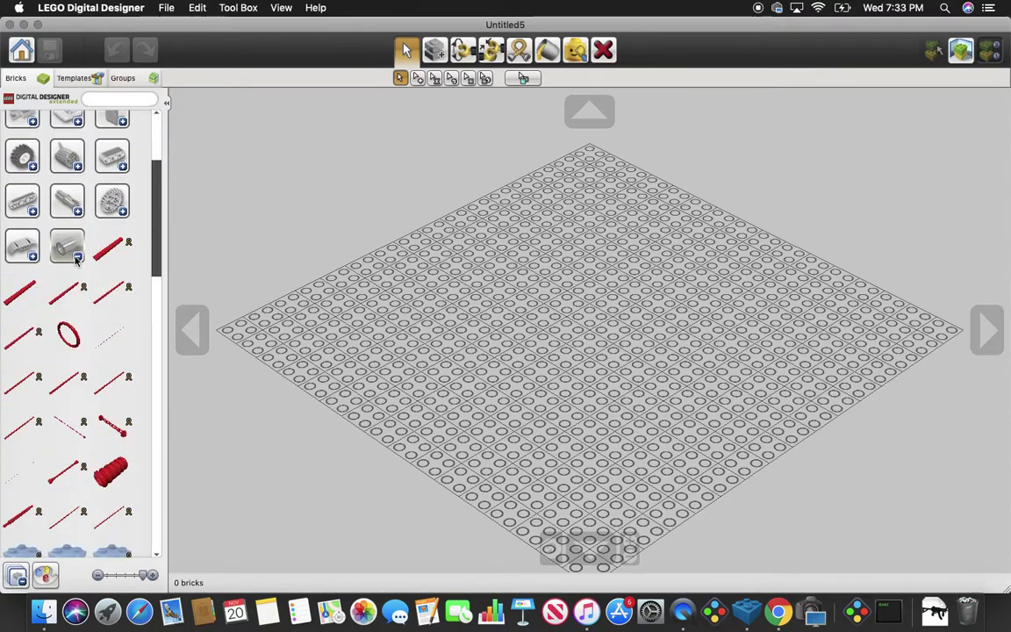
click(69, 132)
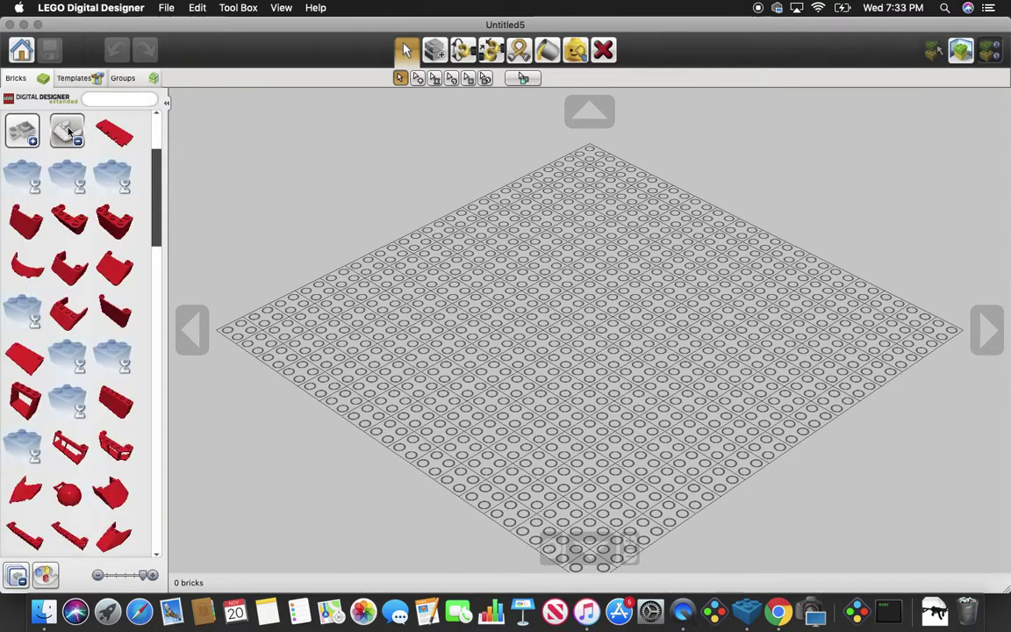
scroll(68, 132, down, 3)
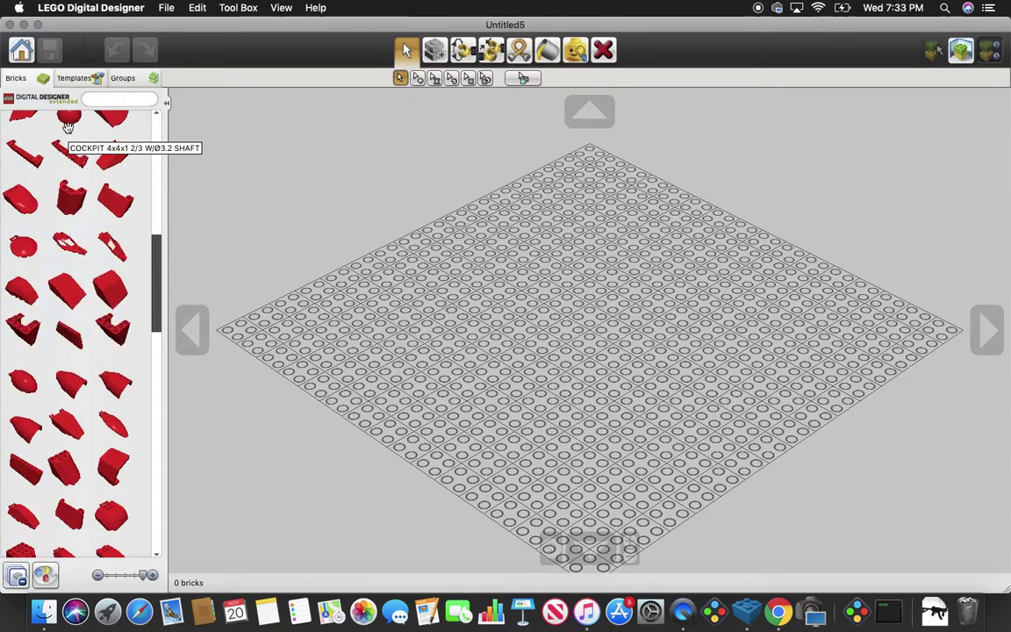
scroll(68, 132, up, 5)
click(60, 272)
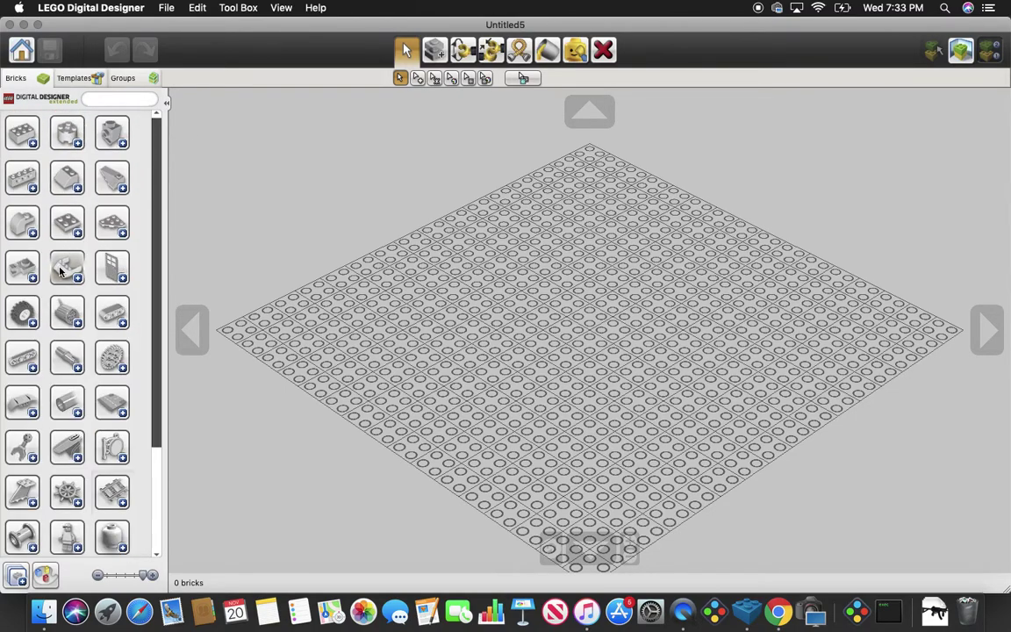
Open and dismiss the colour filter choices, then expand and collapse the first brick group.
click(44, 577)
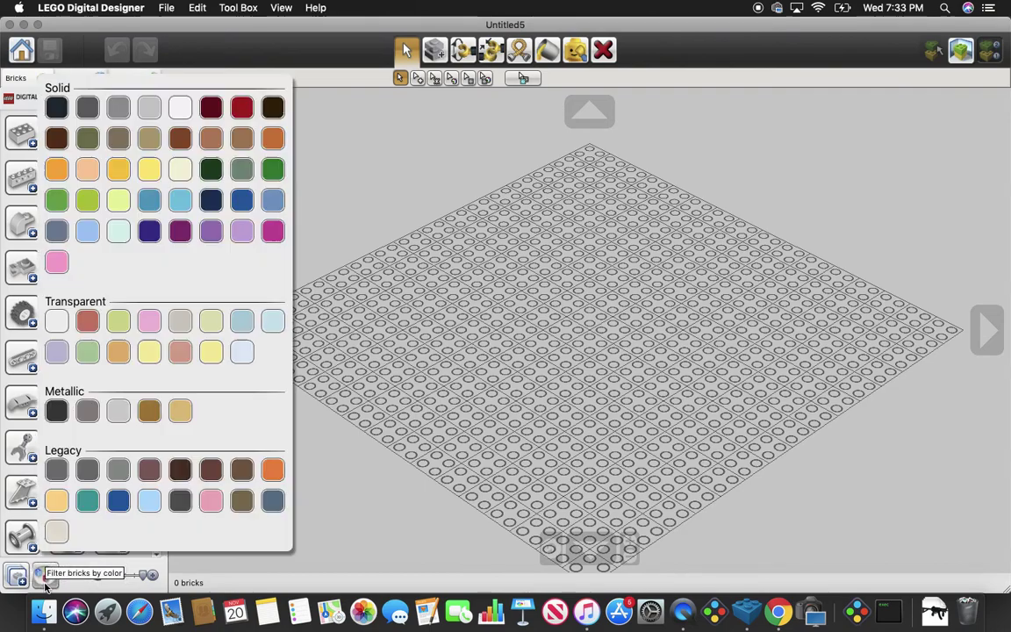
click(550, 321)
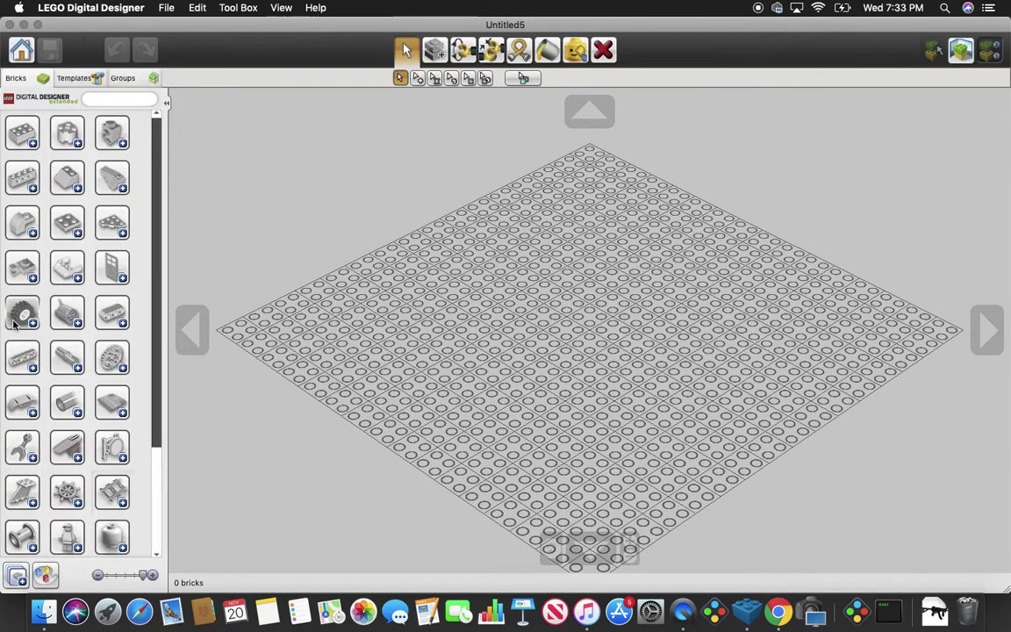
click(25, 132)
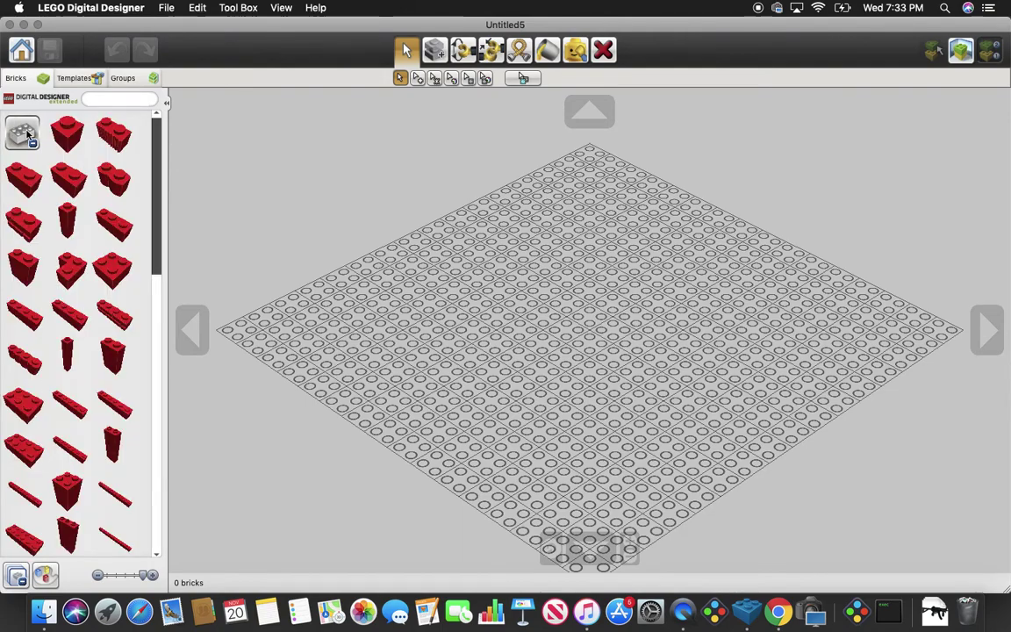
click(26, 133)
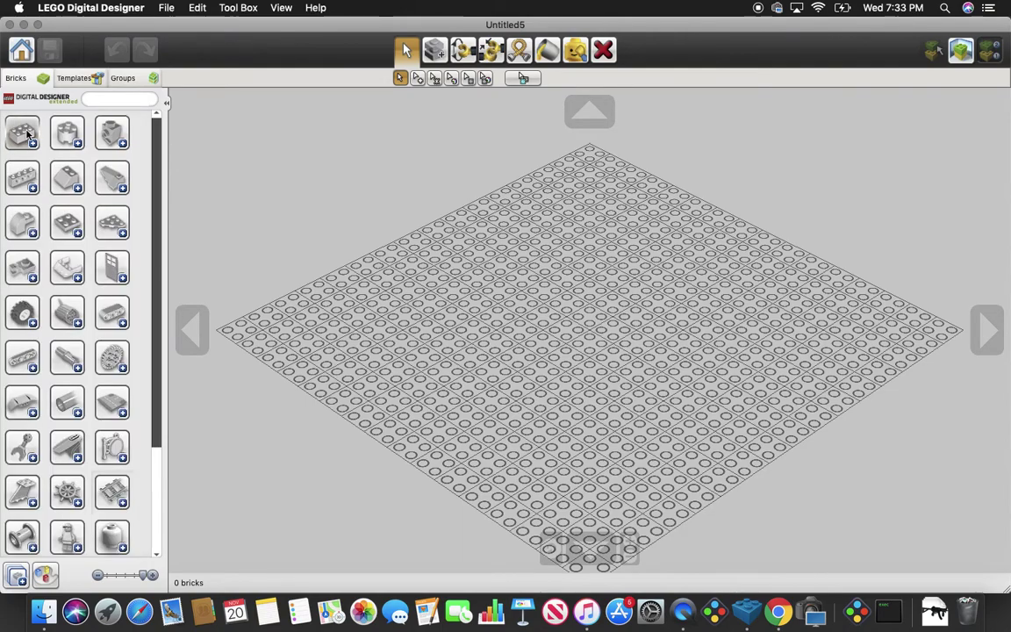
Widen the brick library across the window, shrink its thumbnails, and expand all brick groups.
drag(170, 202, 765, 333)
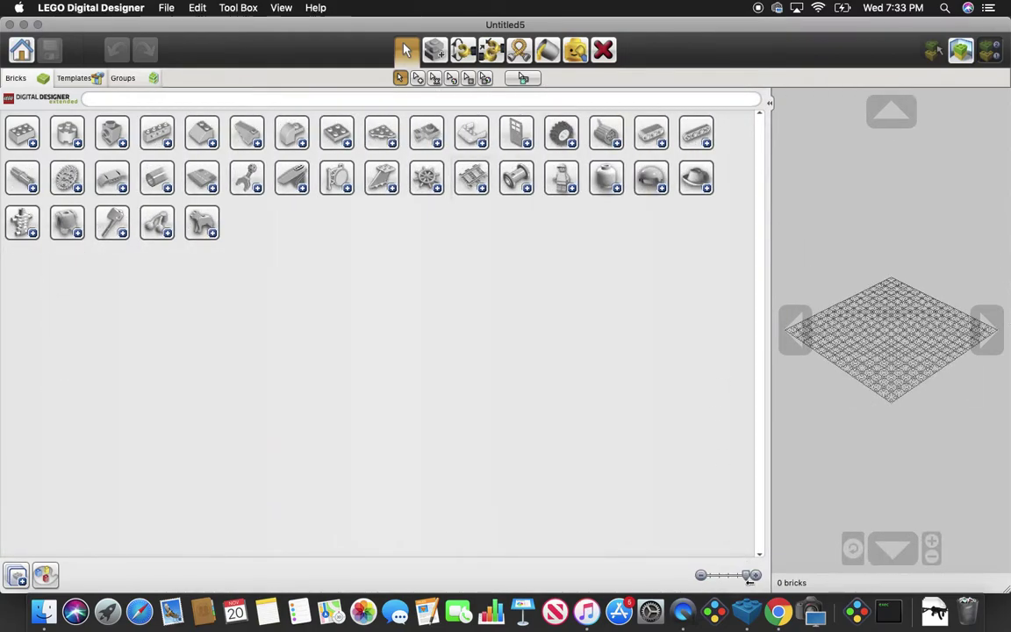
drag(751, 576, 711, 575)
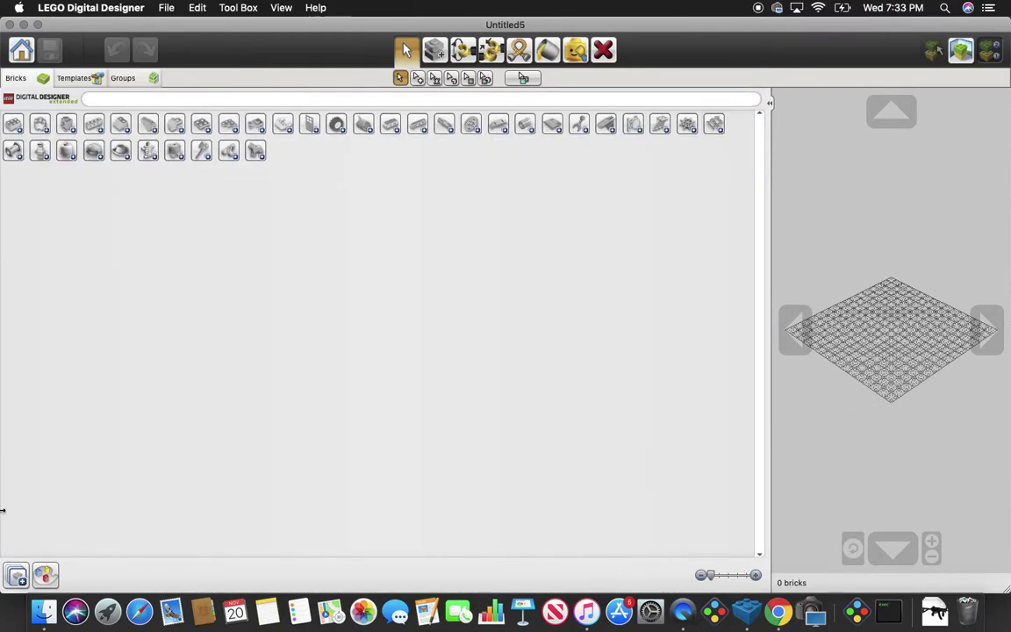
click(15, 580)
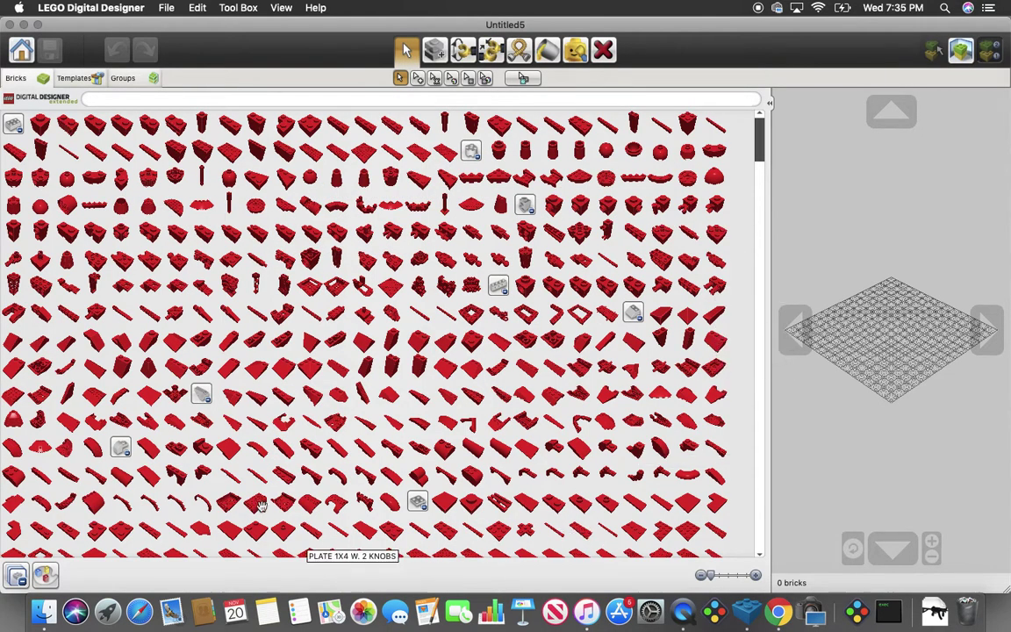
scroll(205, 465, down, 20)
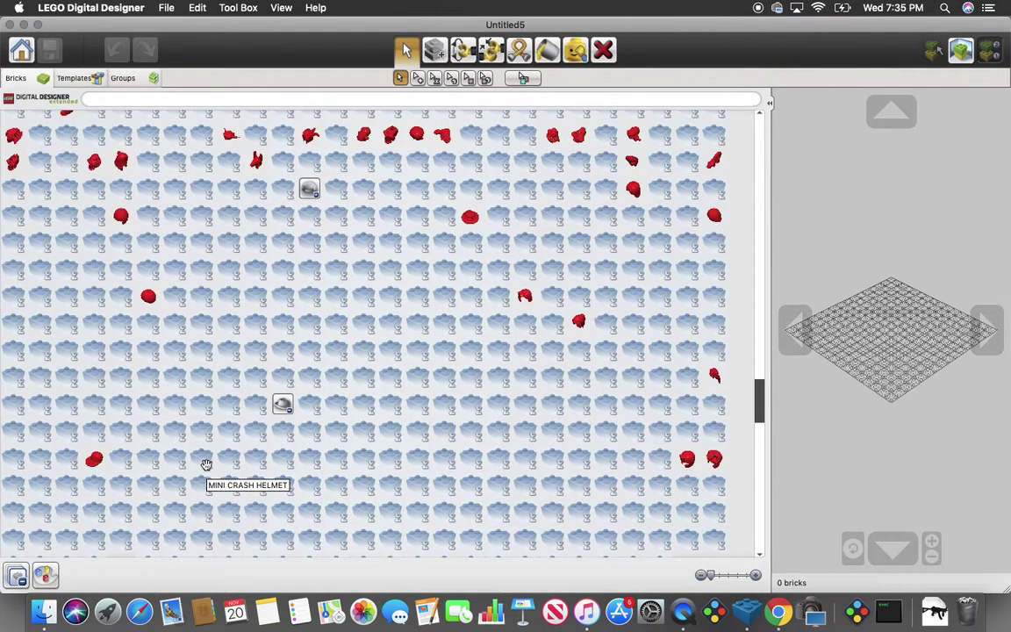
Filter the library bricks to magenta, then to Metallic gold, and collapse the expanded list.
scroll(206, 465, up, 20)
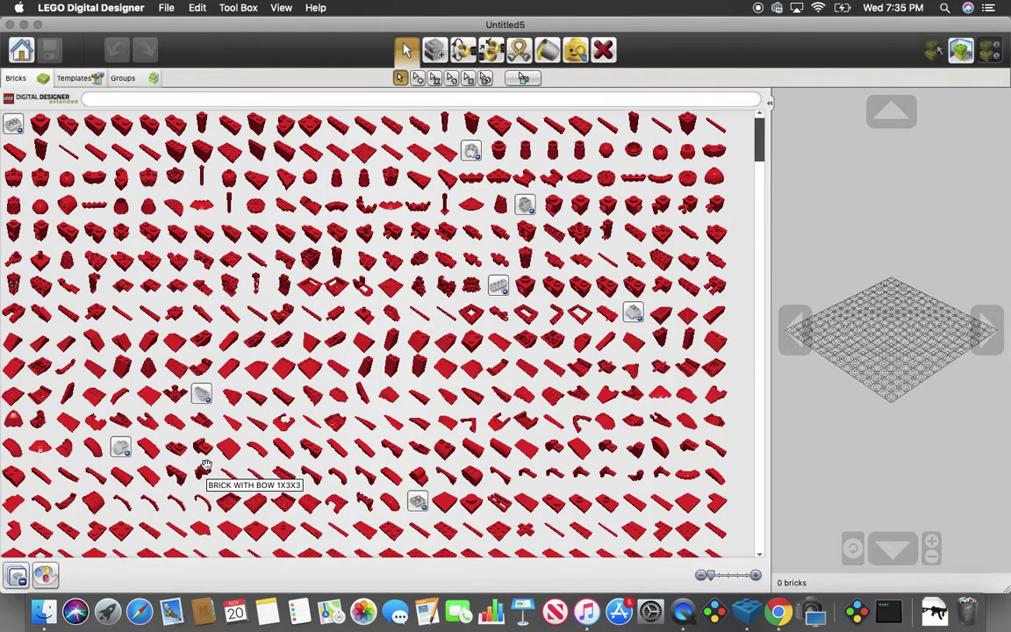
click(43, 576)
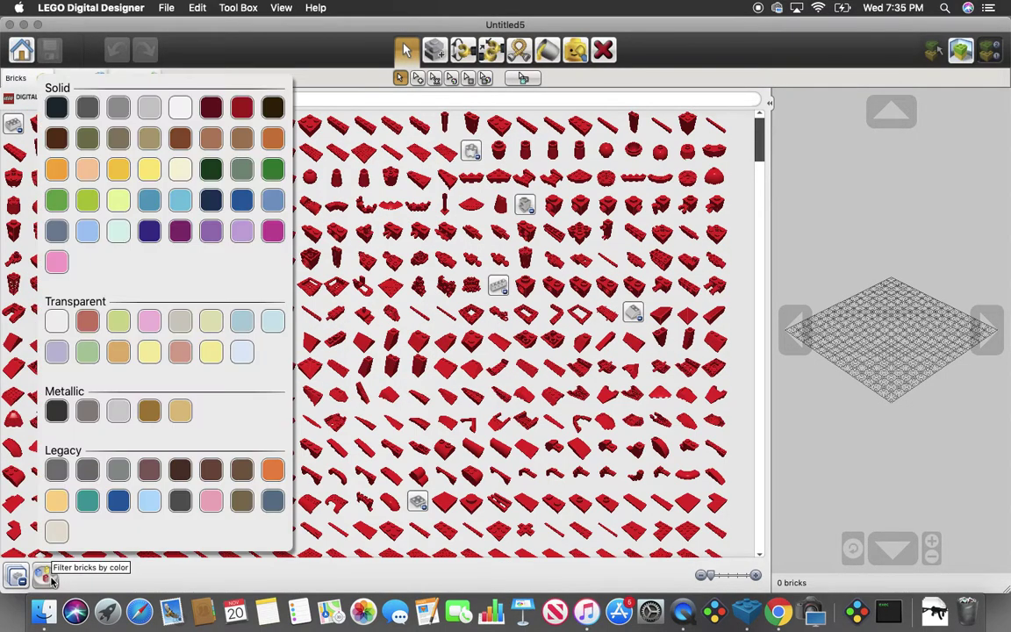
click(178, 227)
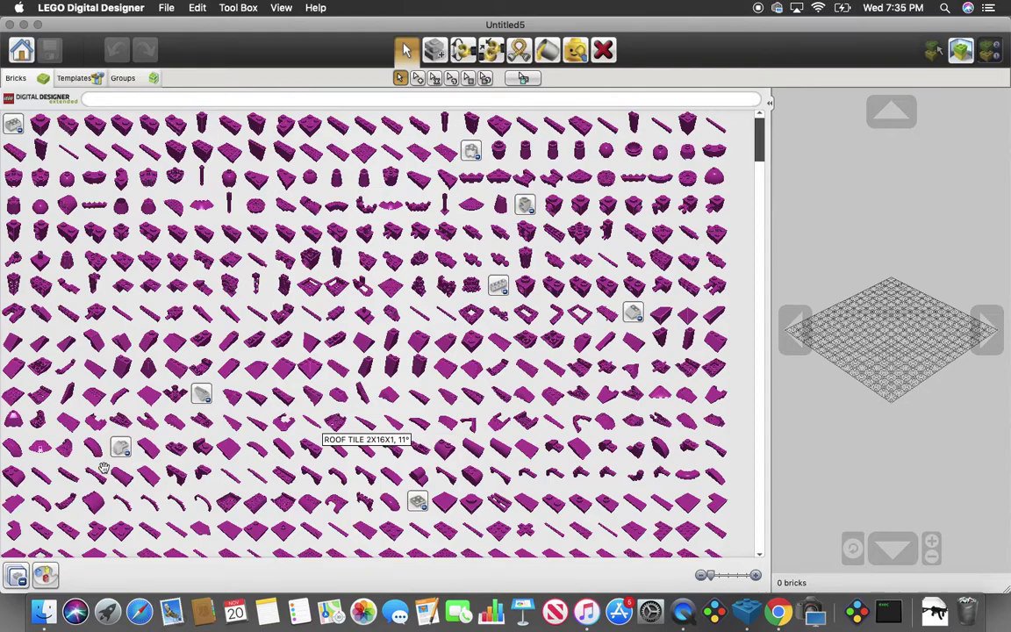
click(45, 577)
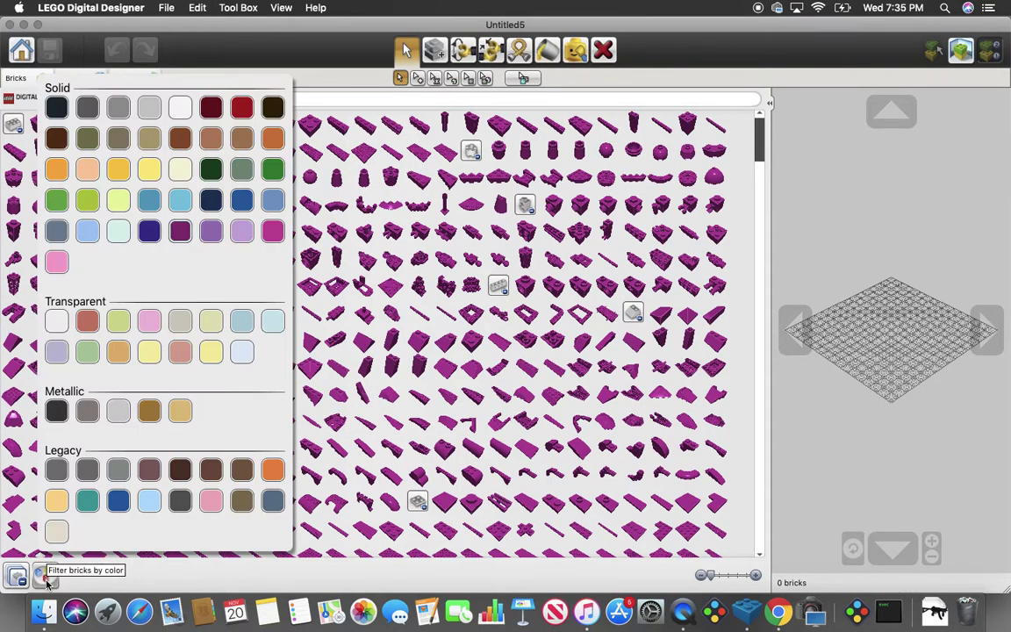
click(150, 411)
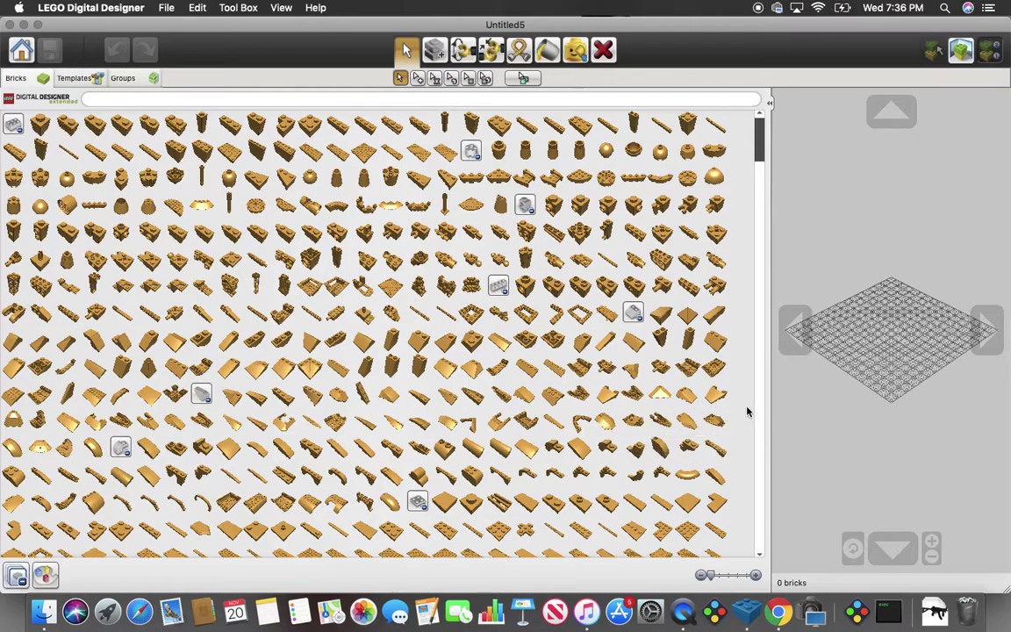
click(772, 411)
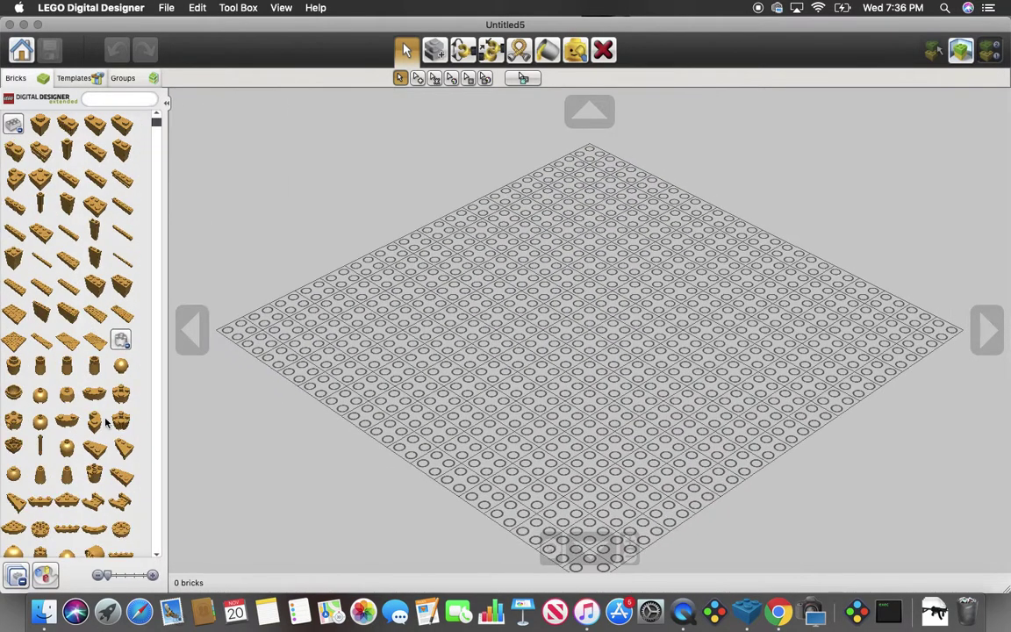
Enlarge the palette thumbnails and filter the bricks to White Glow, then to Black.
drag(103, 574, 169, 585)
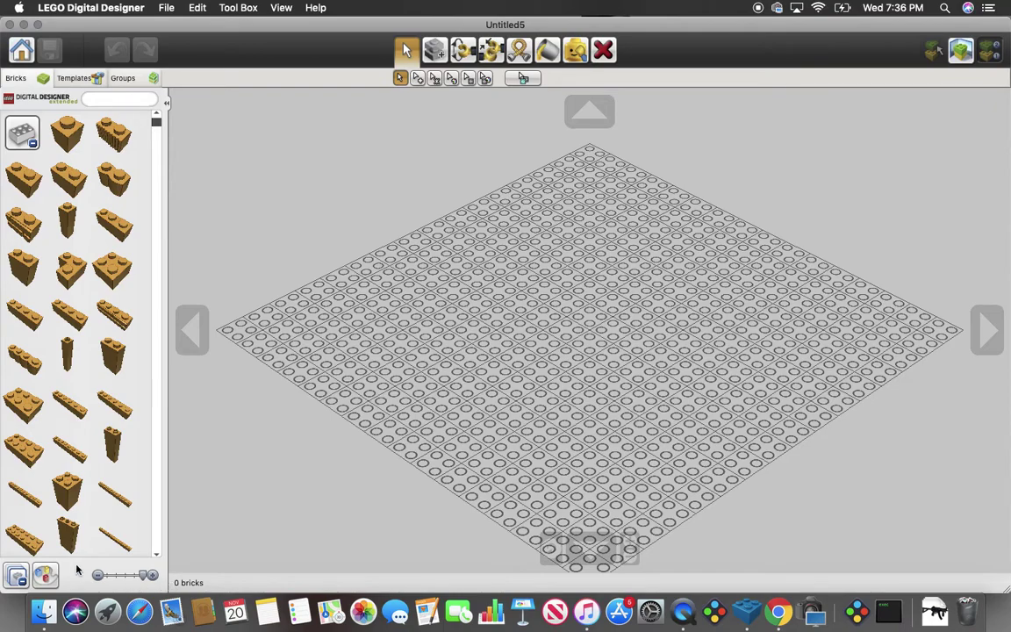
click(41, 574)
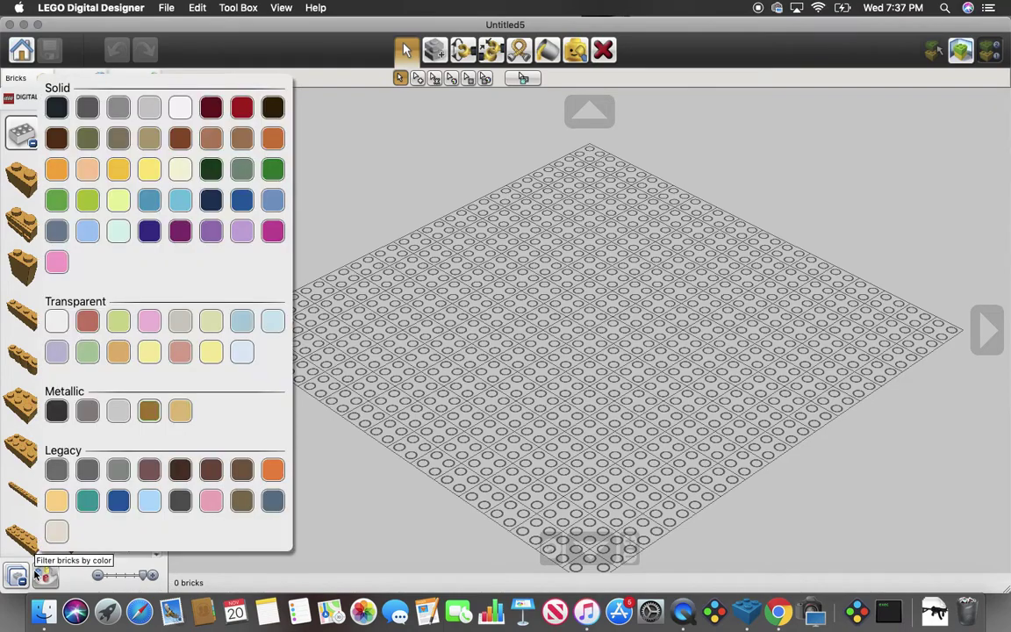
click(179, 167)
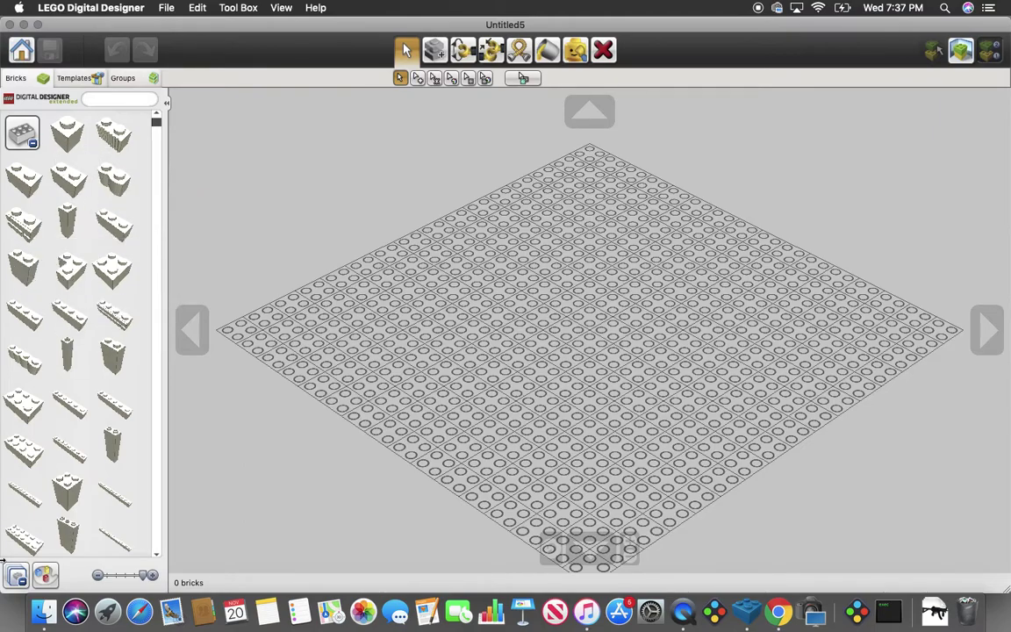
click(17, 575)
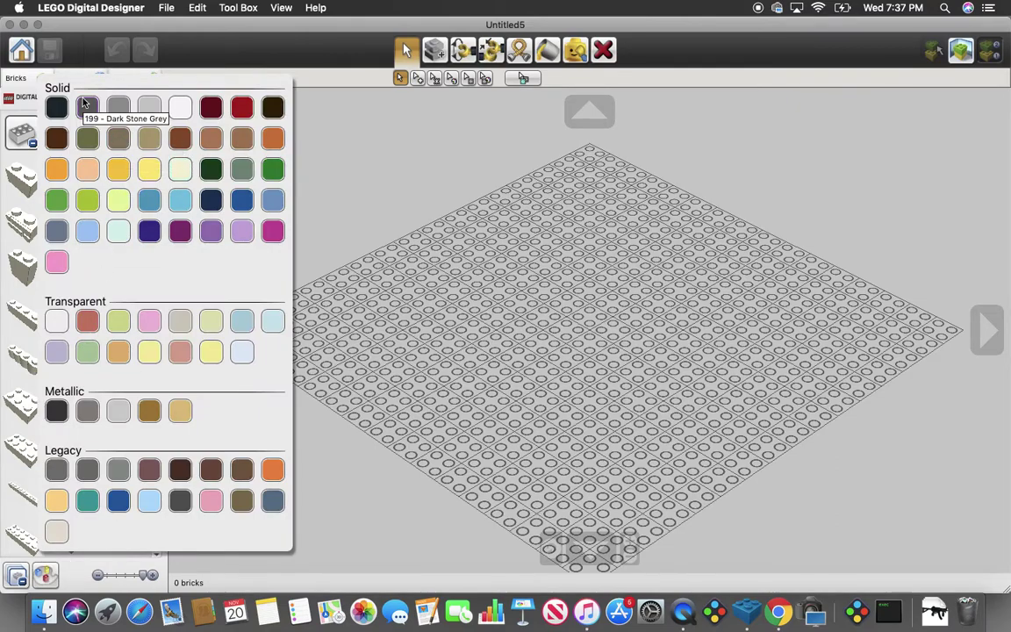
click(56, 106)
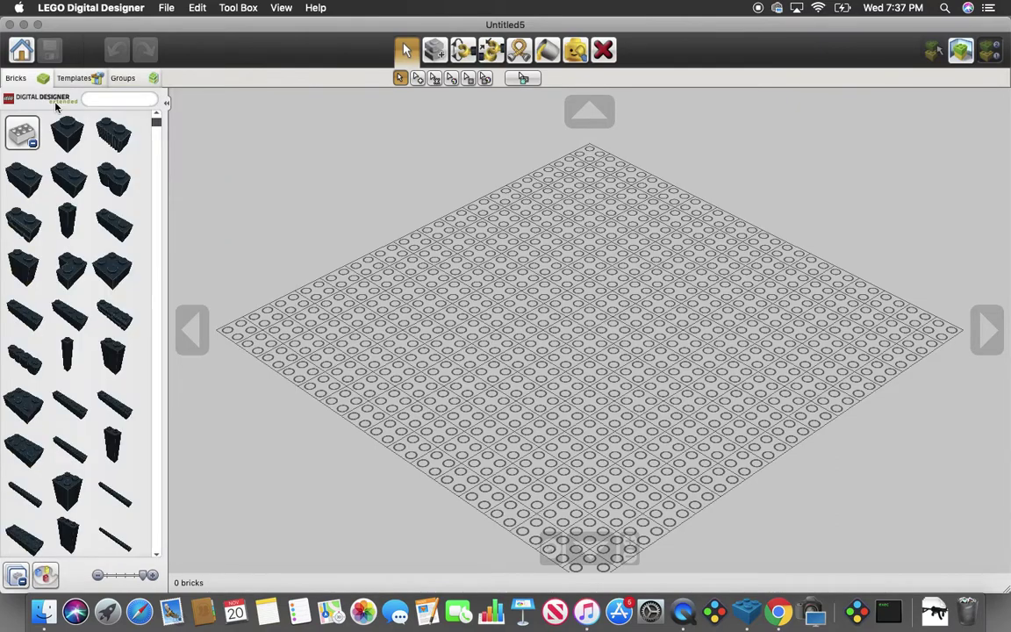
Place a black 1x4 profile brick near the baseplate centre and zoom in.
click(123, 326)
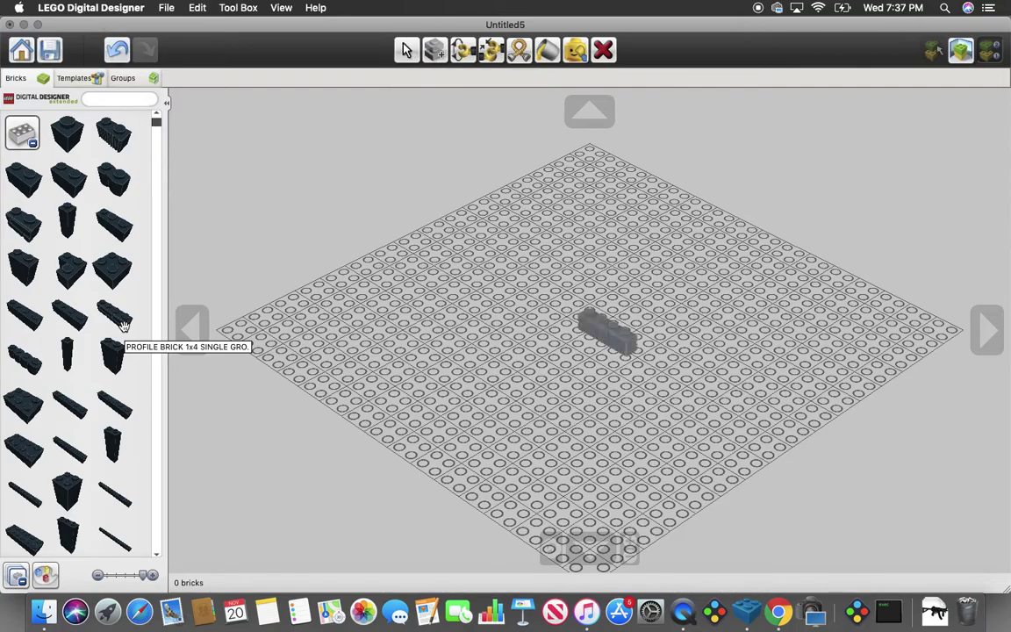
click(412, 350)
scroll(413, 349, up, 5)
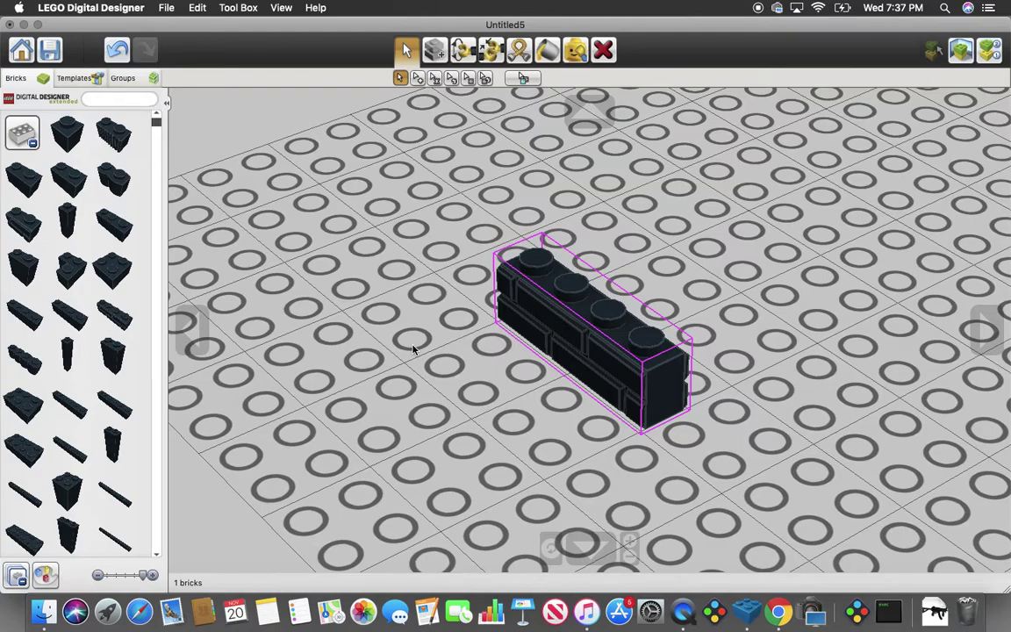
Filter the library to pale yellow bricks and delete the black profile brick.
click(44, 575)
click(114, 199)
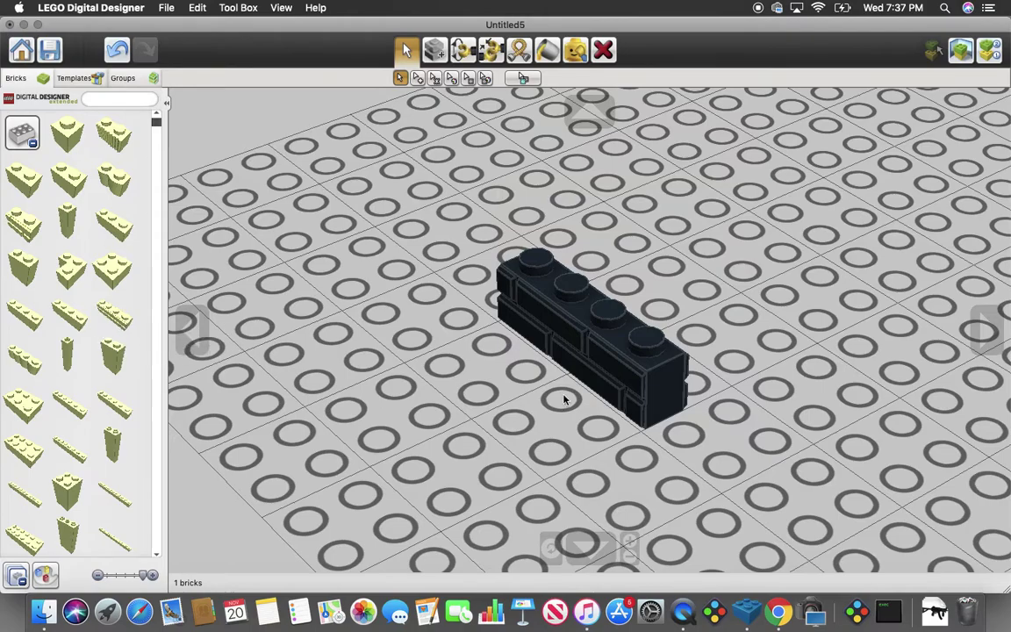
click(604, 50)
click(552, 279)
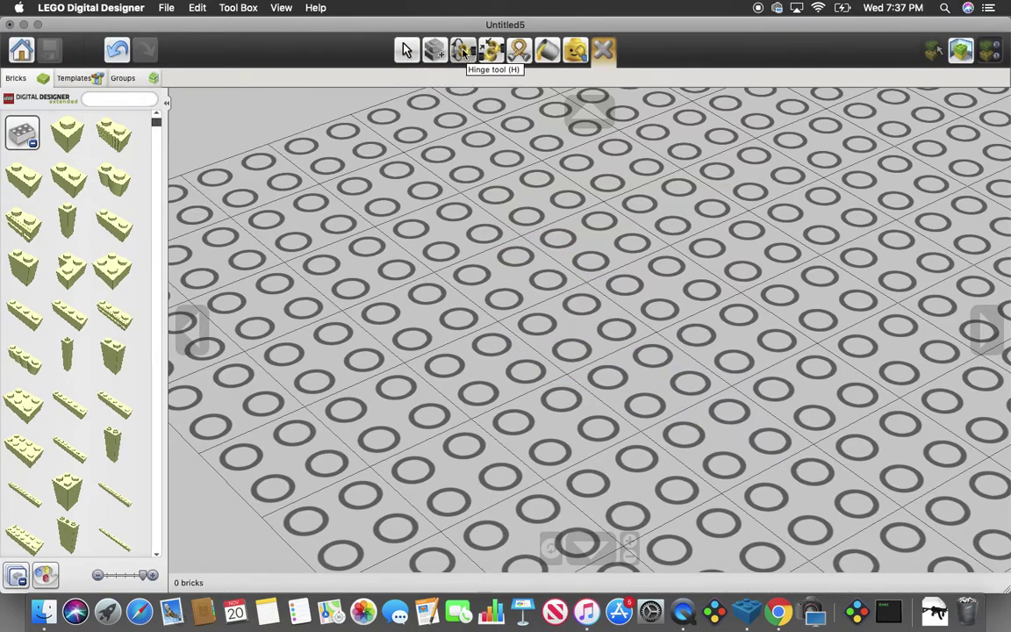
click(404, 51)
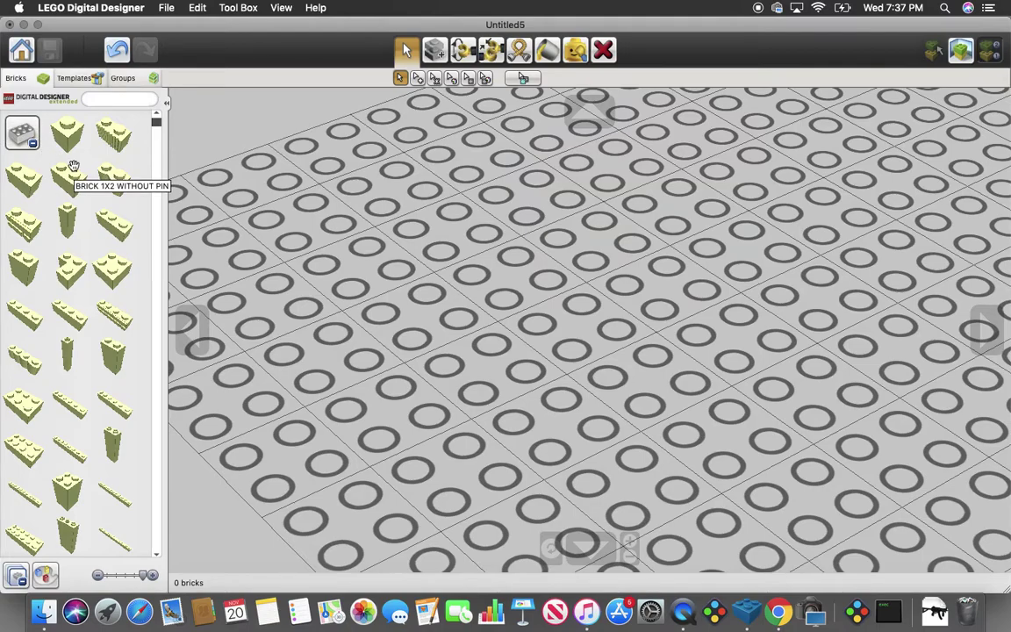
scroll(74, 167, down, 10)
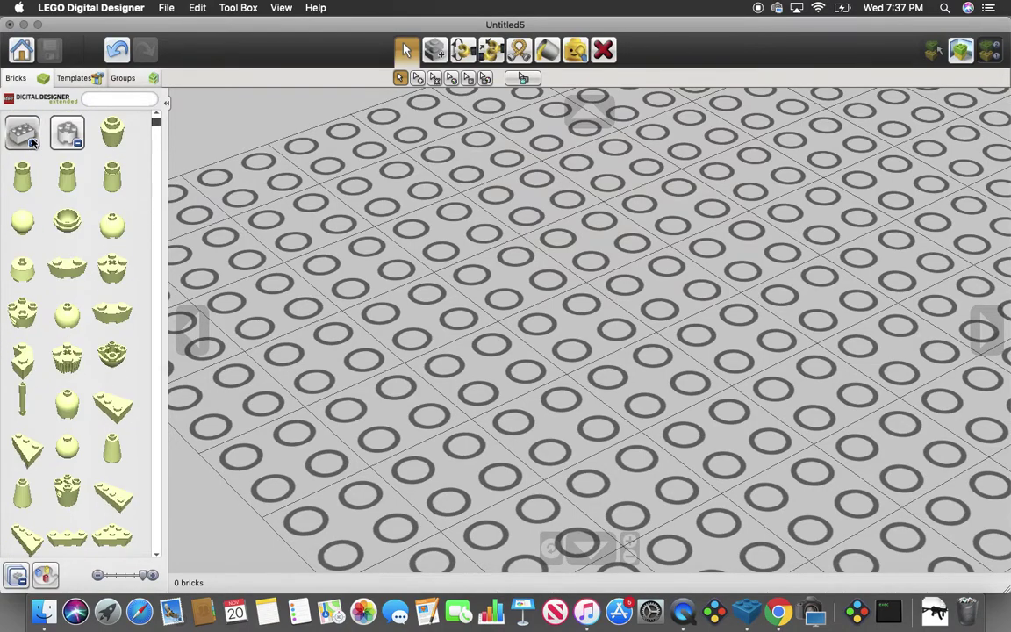
Collapse the brick list, zoom out to the whole baseplate, choose the black Paint tool, expand the basic bricks.
click(16, 576)
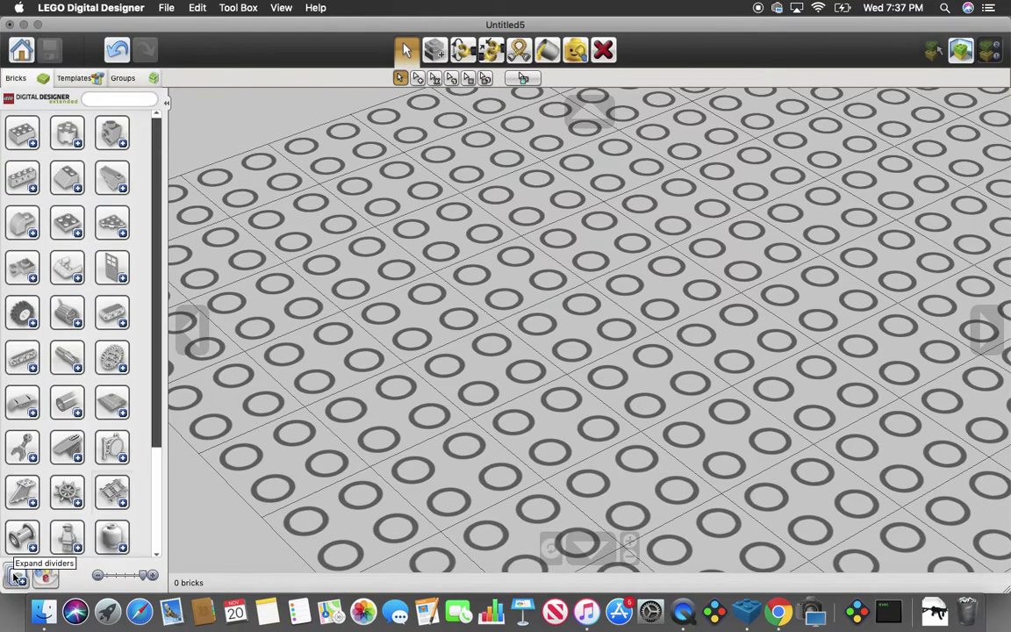
scroll(463, 358, down, 5)
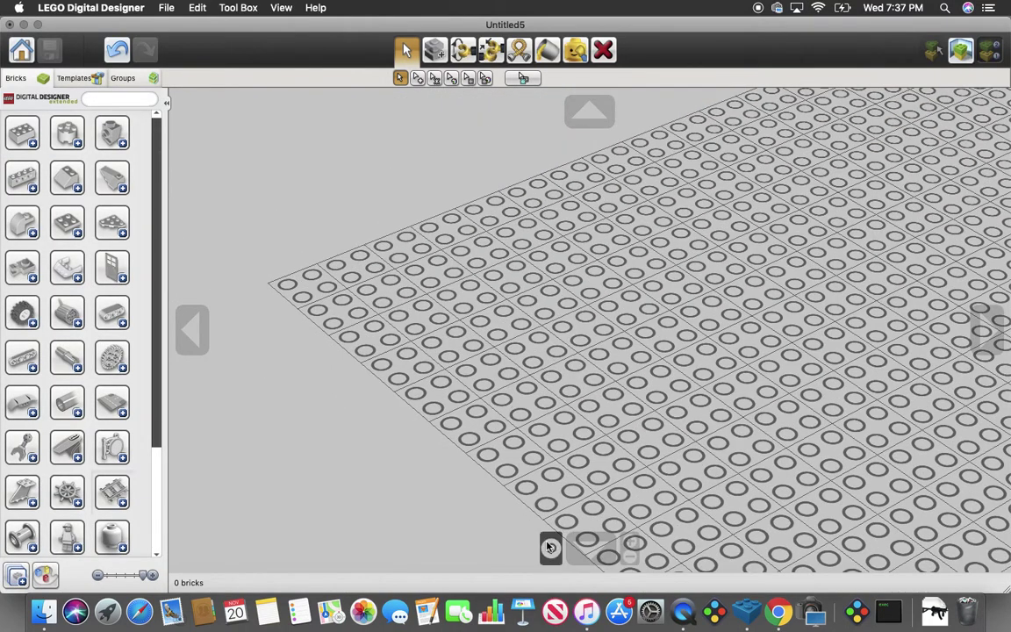
click(548, 545)
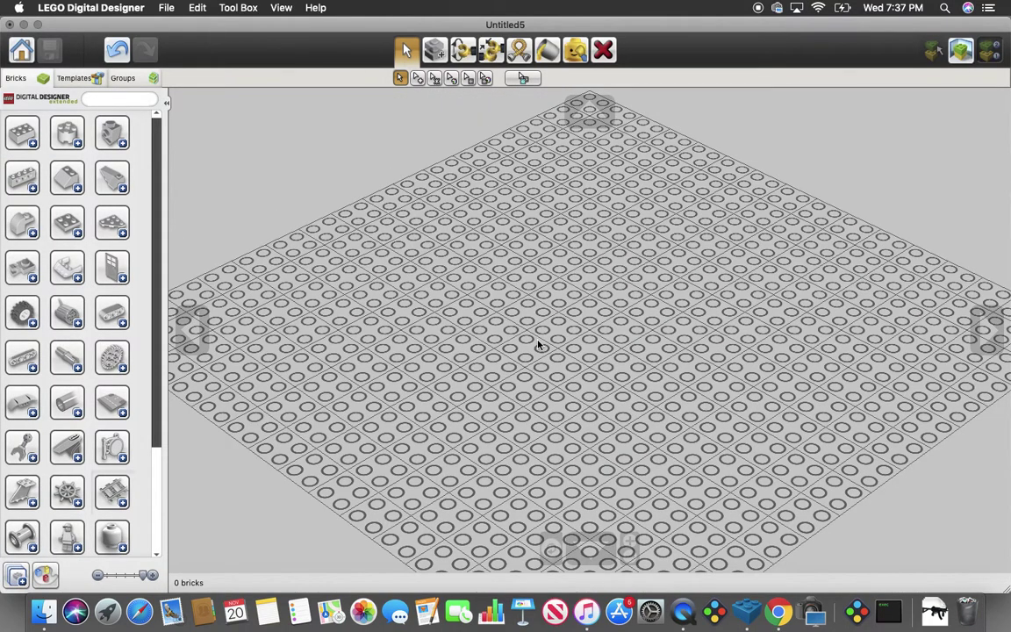
scroll(538, 345, down, 3)
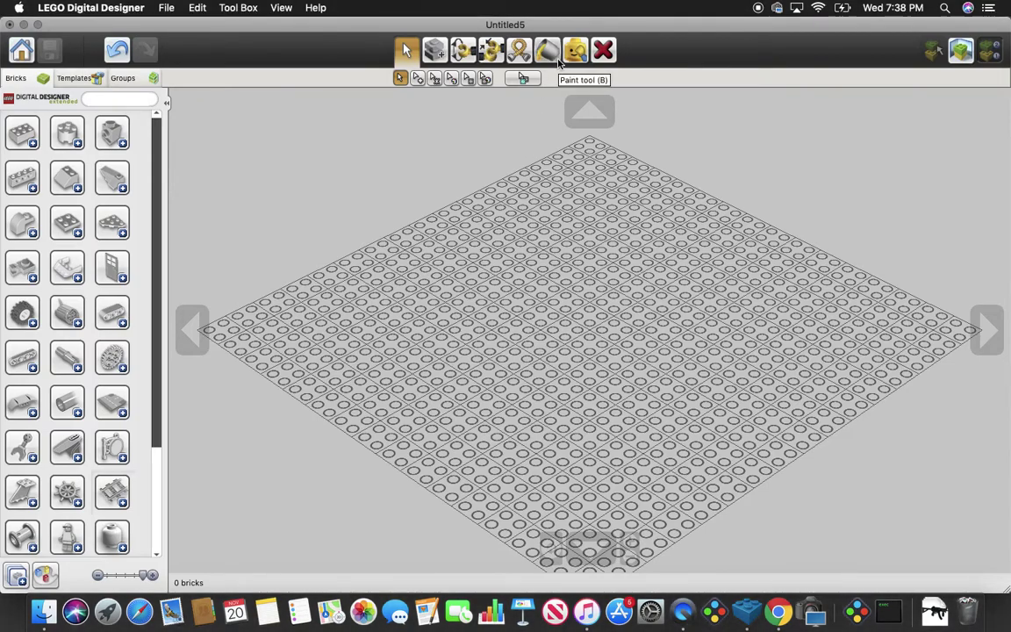
click(546, 50)
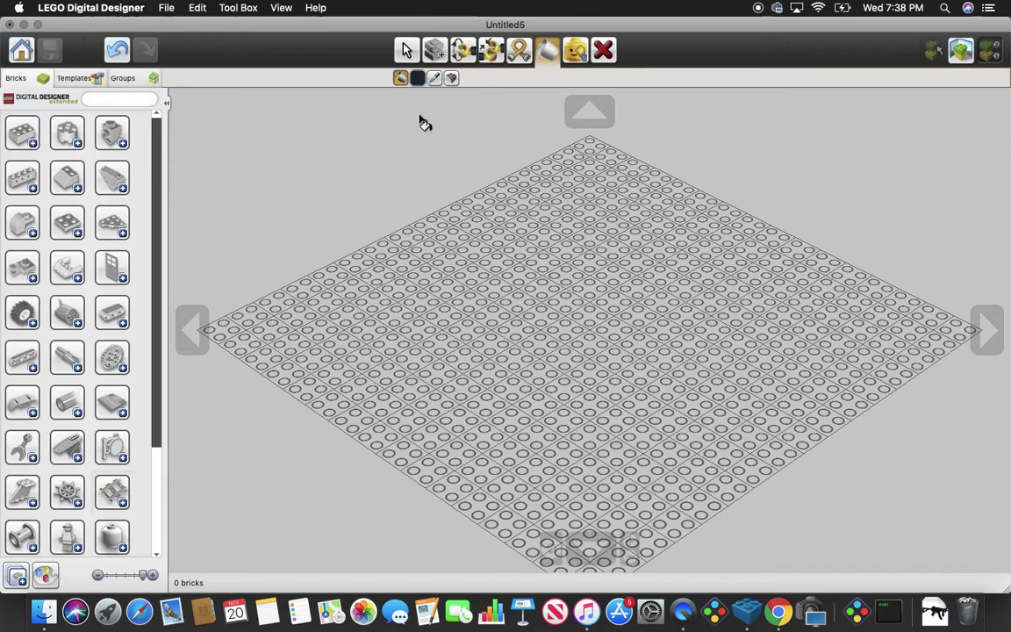
click(24, 133)
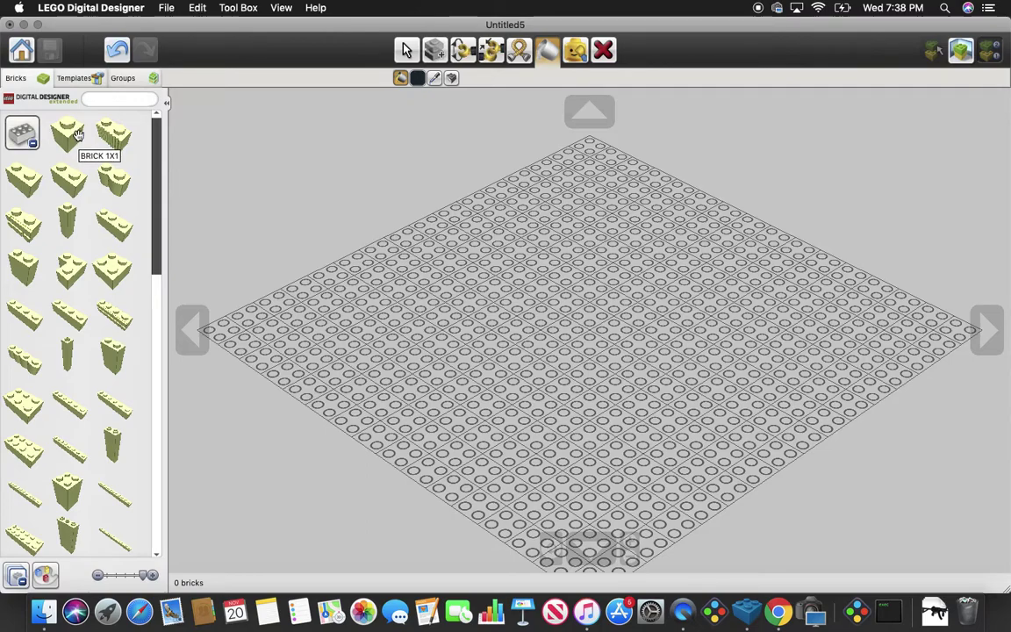
Place a pale yellow 2x2 brick near the baseplate centre and paint it black.
click(97, 230)
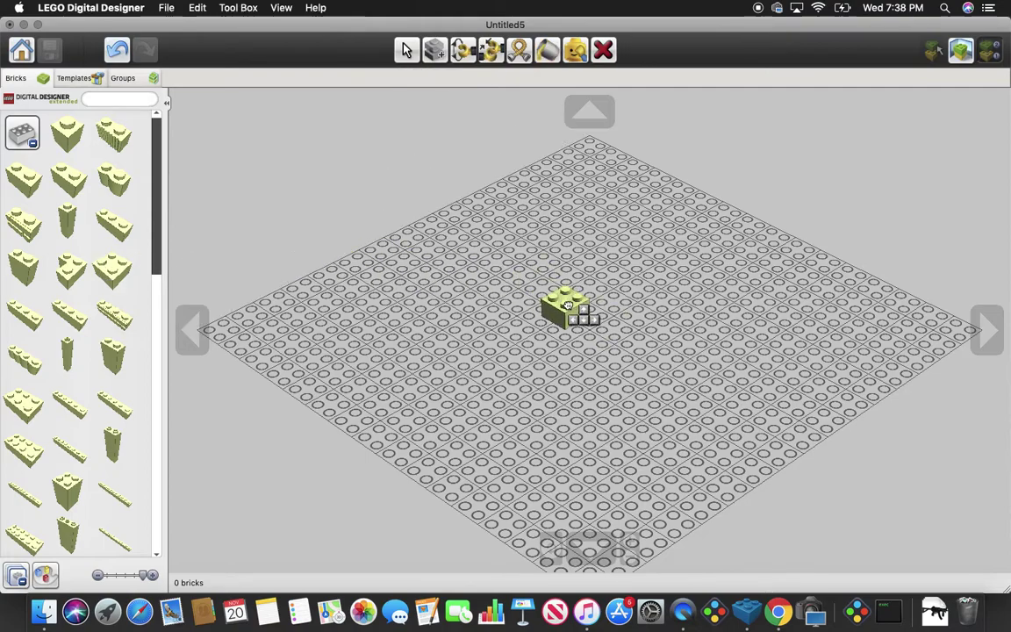
click(566, 300)
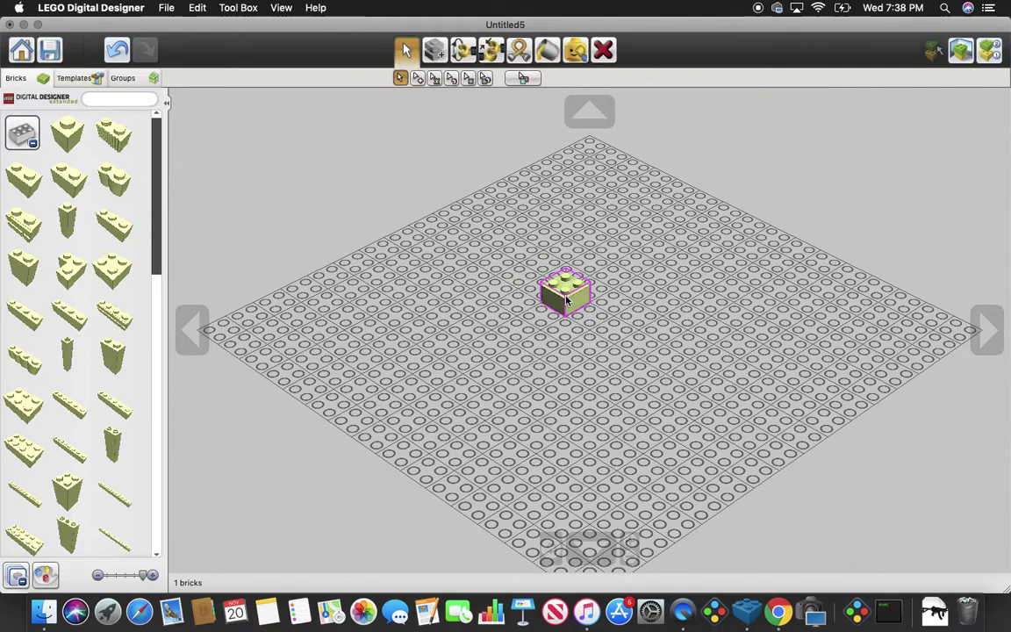
click(544, 51)
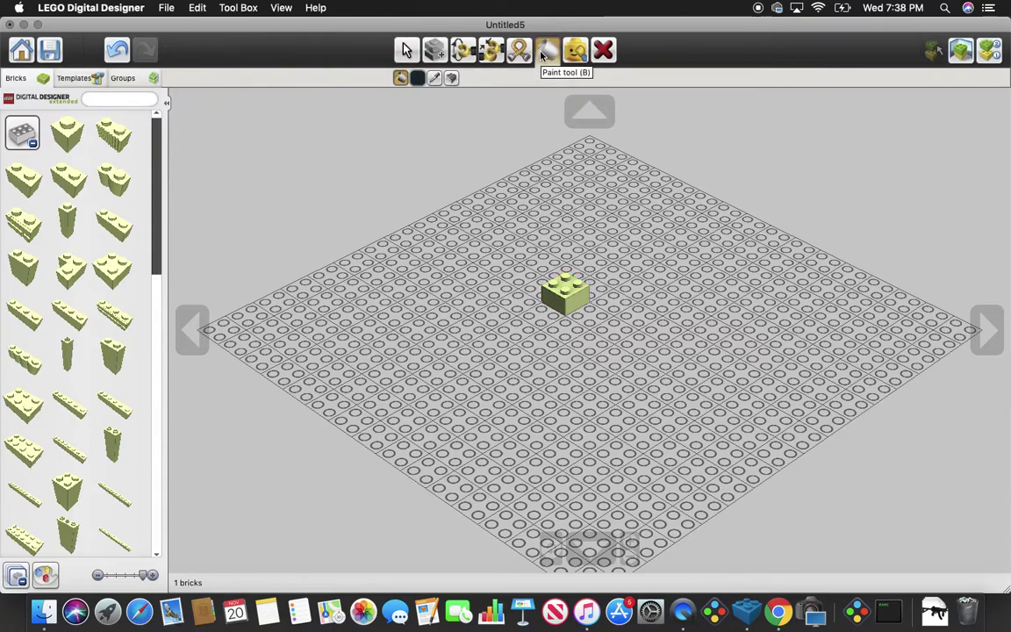
click(544, 52)
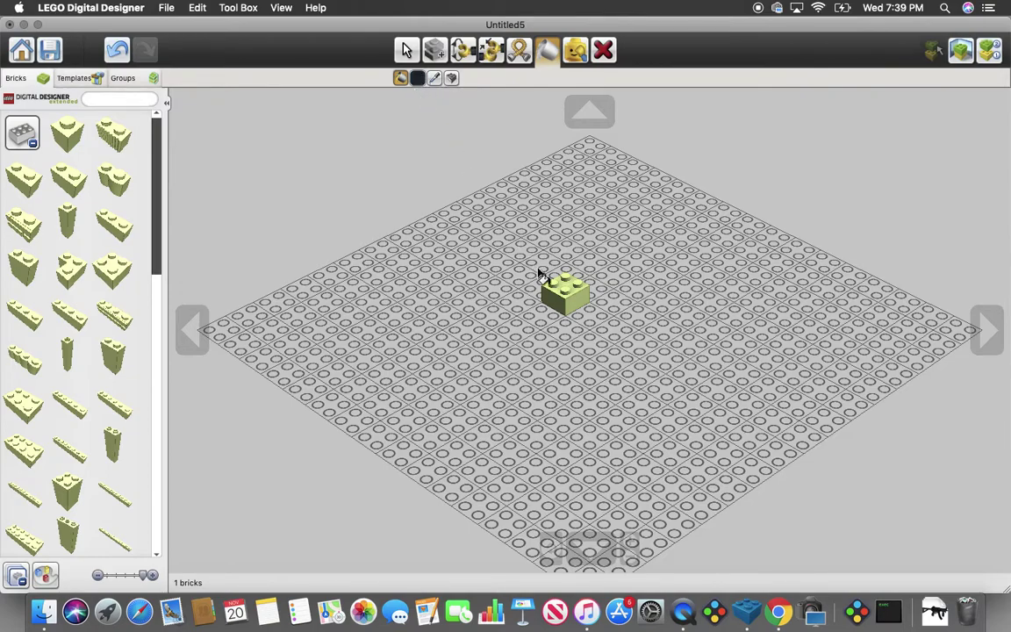
click(559, 296)
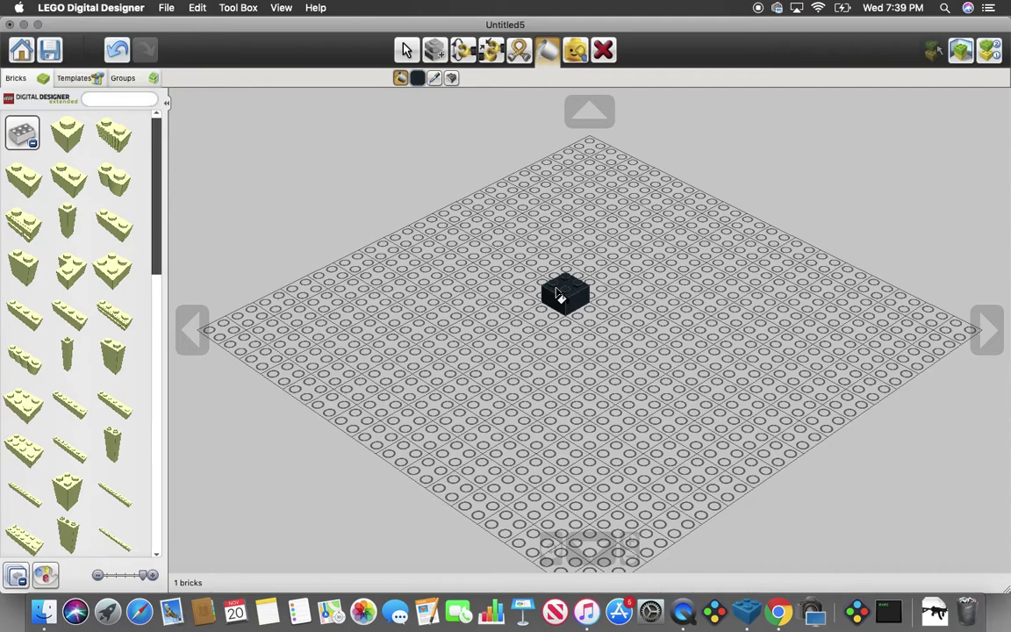
Toggle the 2x2 brick between yellow and black with repeated paint clicks, ending black.
click(559, 295)
click(559, 296)
click(555, 296)
click(554, 297)
click(552, 299)
click(550, 301)
click(548, 299)
click(546, 298)
Undo and repaint the brick black twice, then bring up the paint colour chooser.
key(super+z)
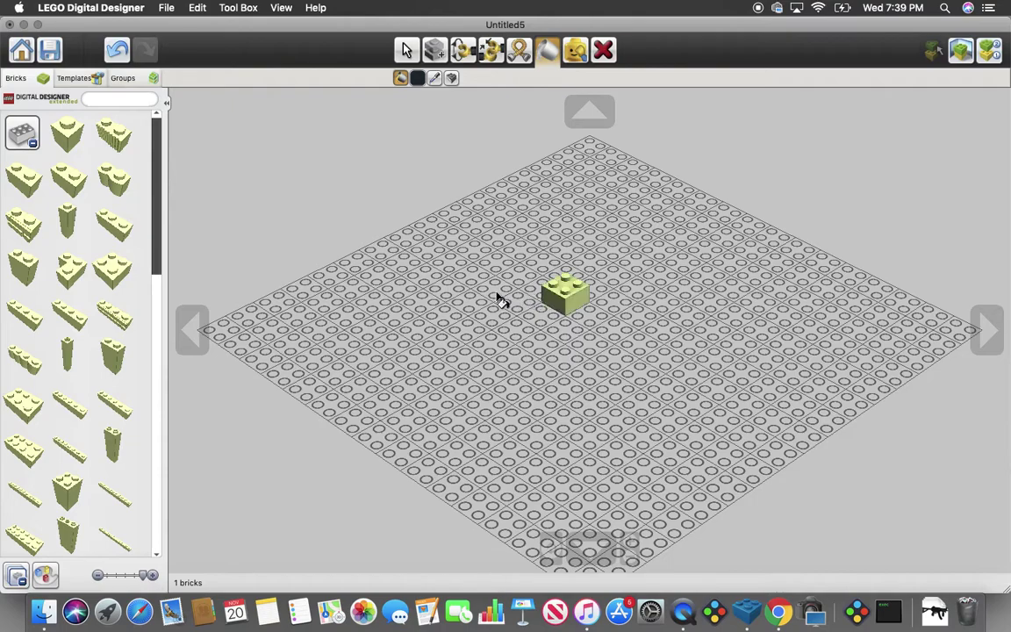
click(571, 301)
key(super+z)
click(567, 299)
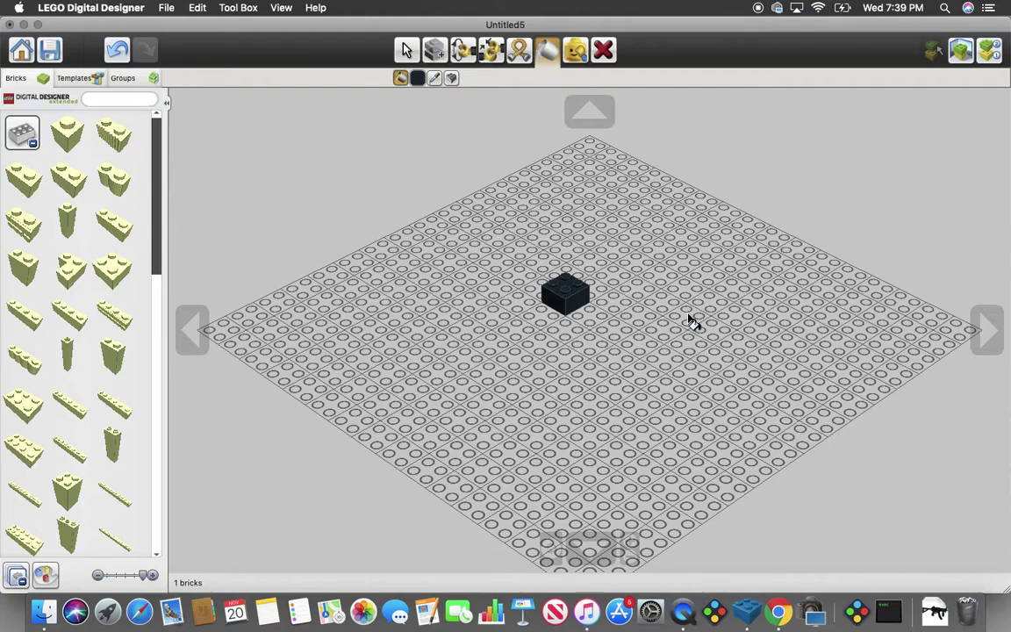
click(416, 78)
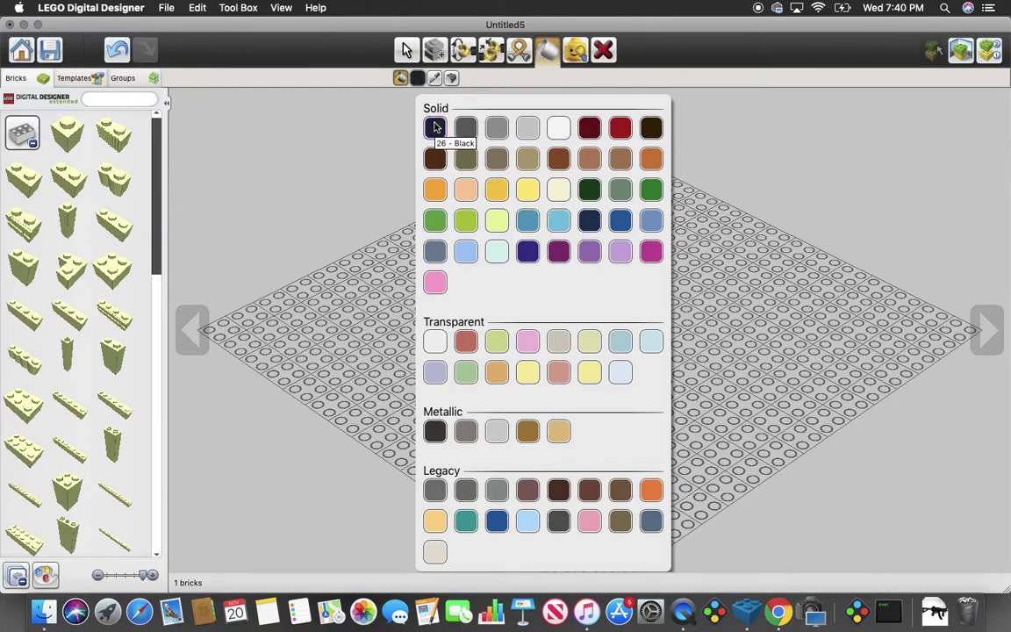
Choose 140 - Earth Blue as the paint colour, then reopen the colour list.
click(582, 221)
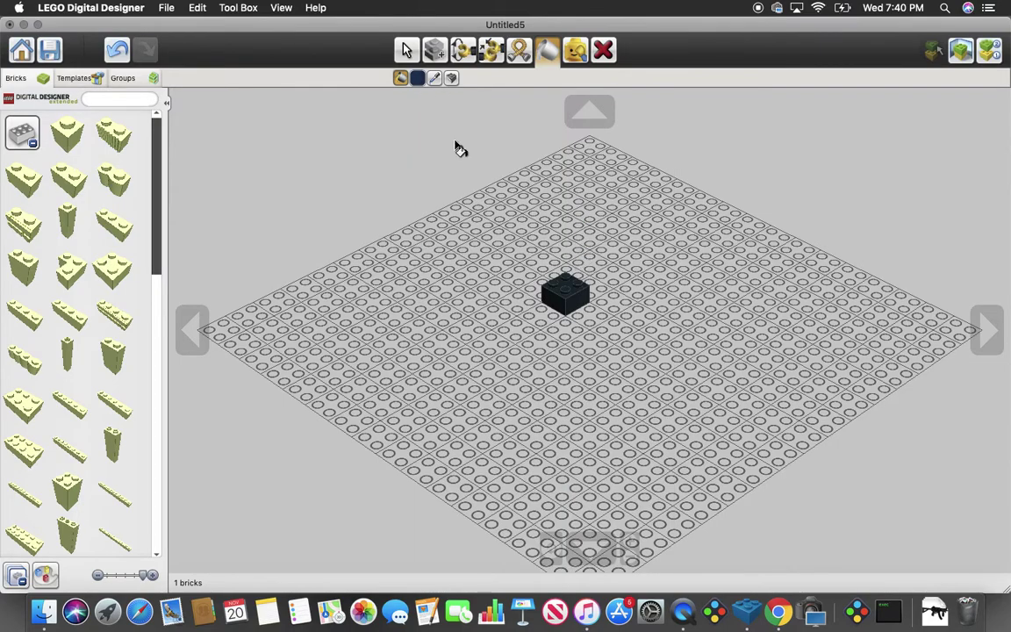
click(418, 78)
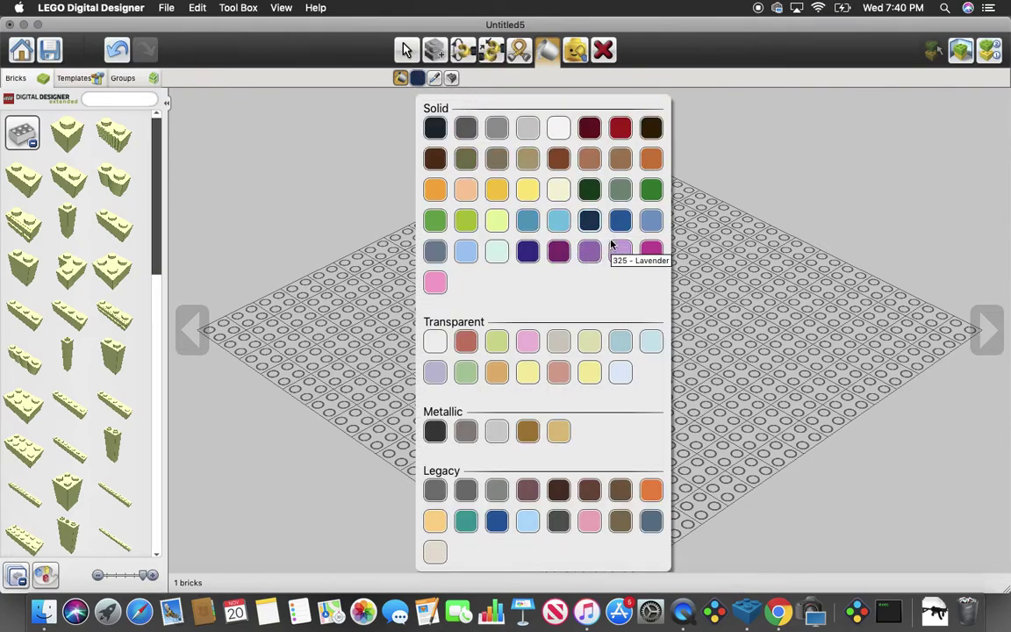
Paint the black 2x2 brick 140 - Earth Blue, then place a yellow 2x2 brick up-left of it.
click(342, 224)
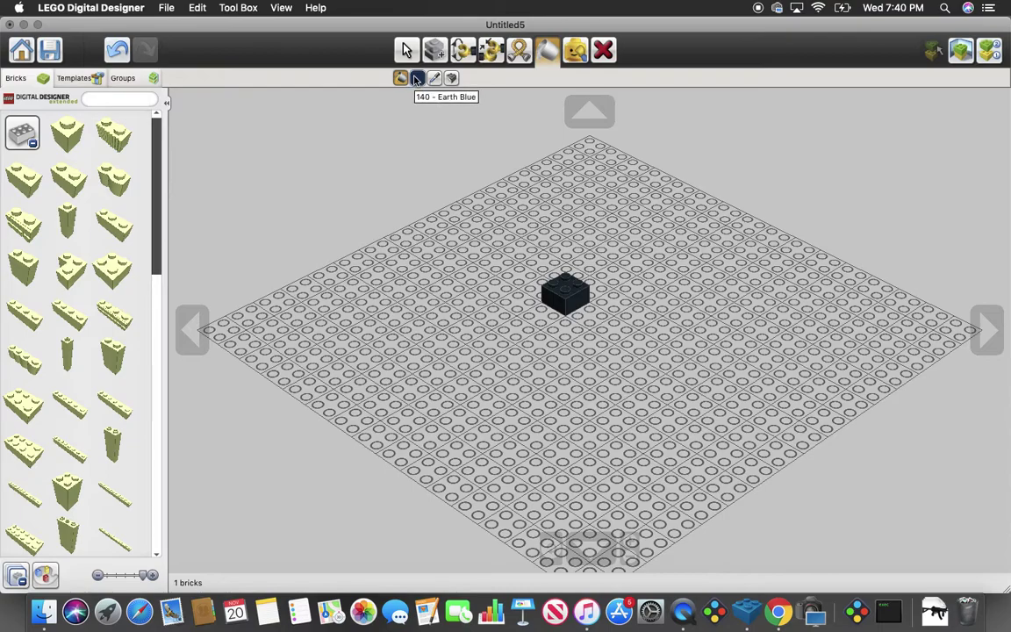
click(565, 308)
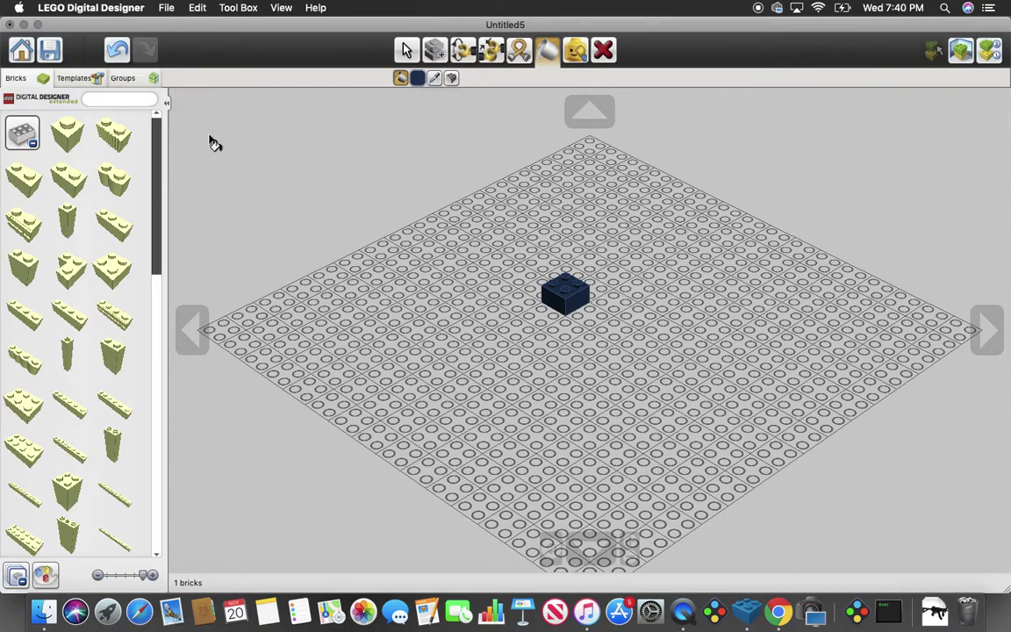
click(109, 232)
click(521, 263)
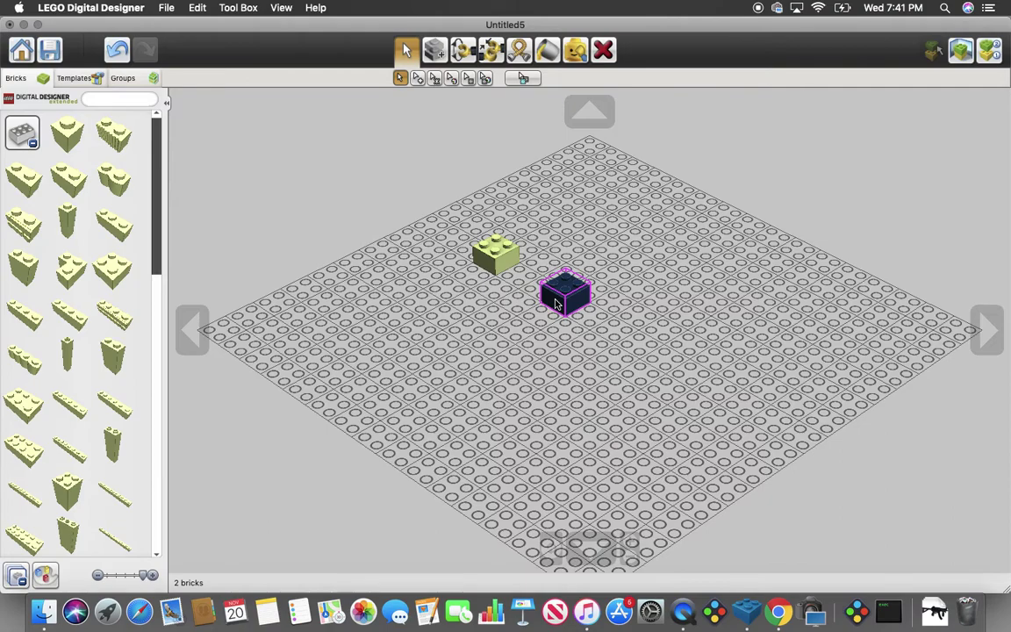
click(547, 50)
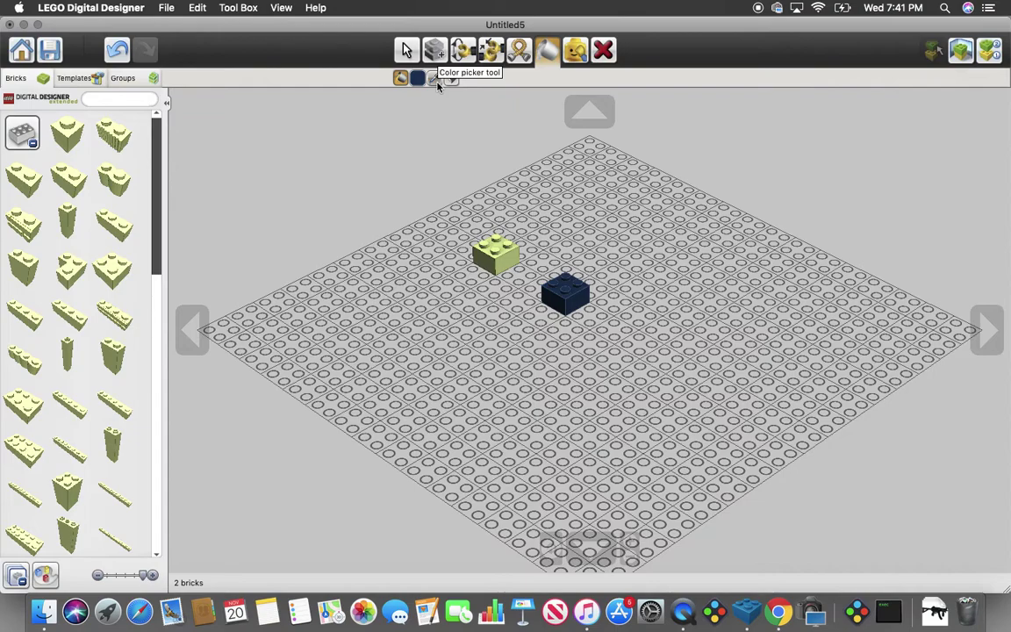
click(435, 81)
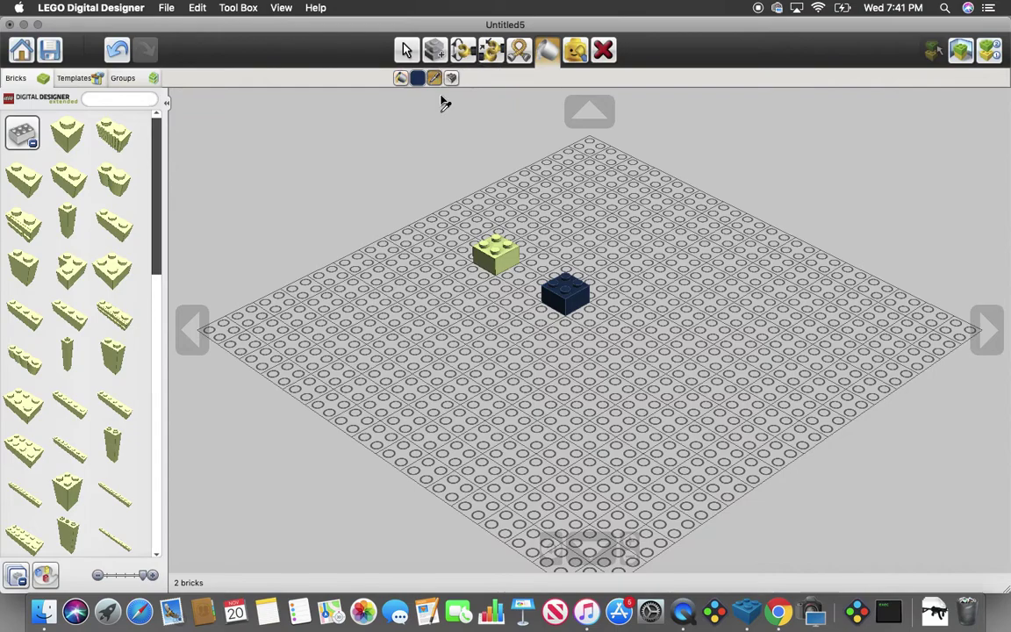
Sample the yellow brick's colour and paint the blue 2x2 brick with it.
click(497, 264)
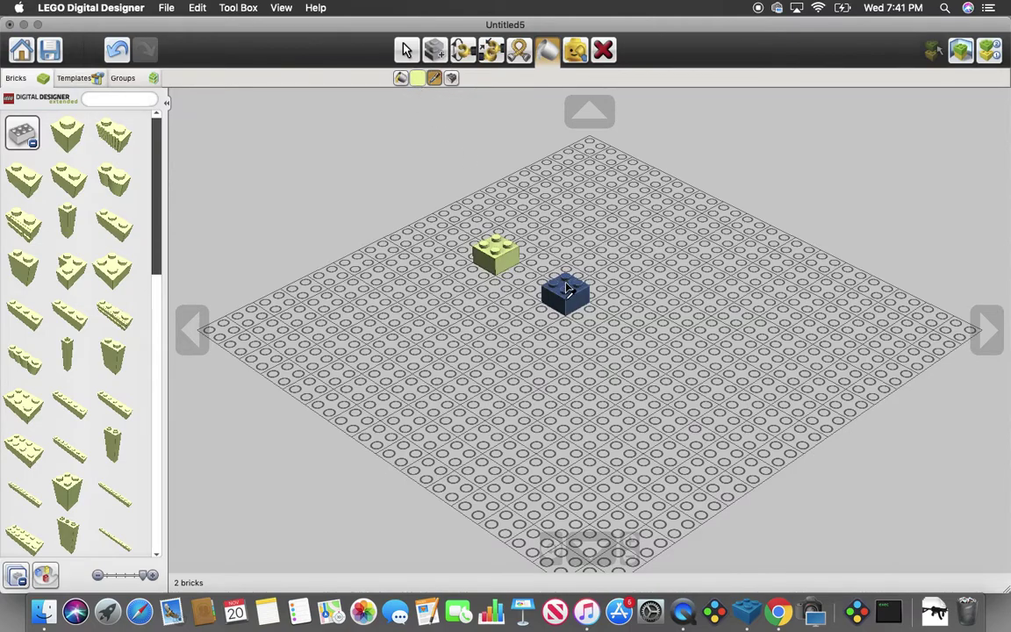
click(399, 77)
click(568, 298)
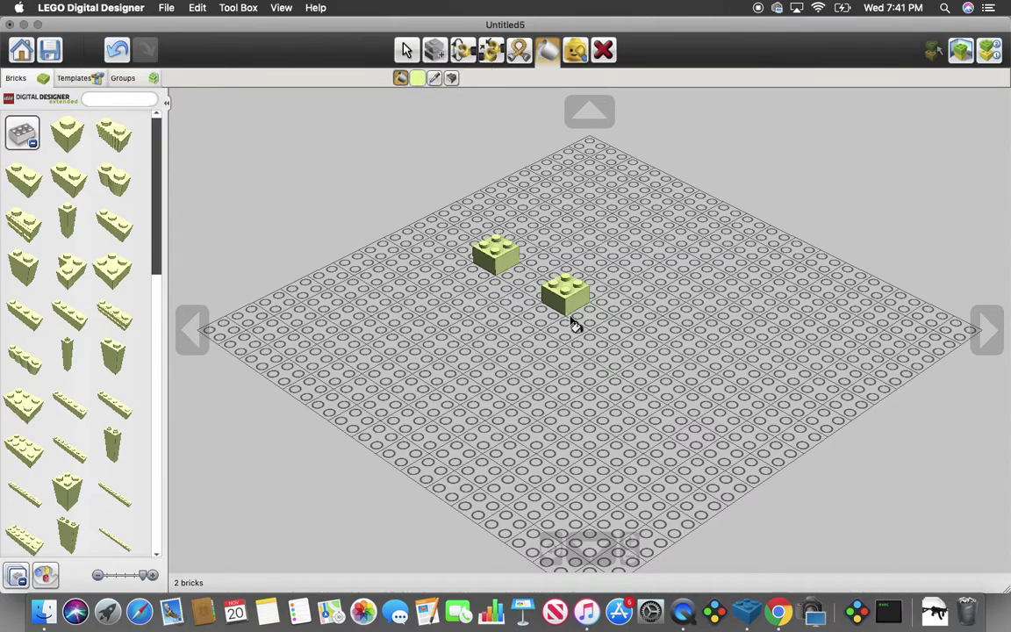
Delete both 2x2 bricks so the baseplate is empty.
click(603, 49)
click(572, 293)
click(506, 261)
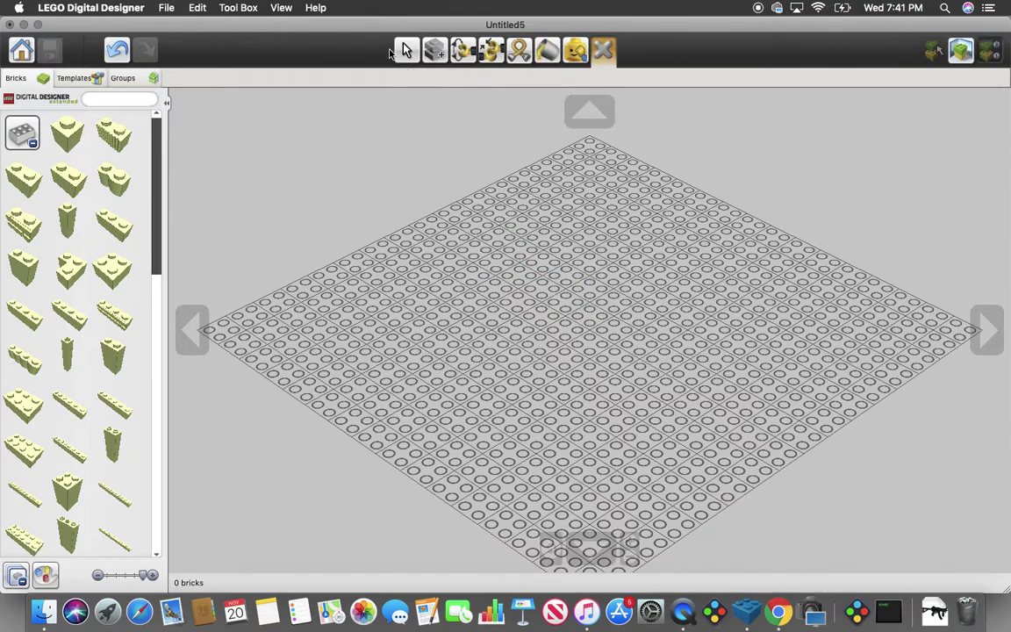
click(407, 49)
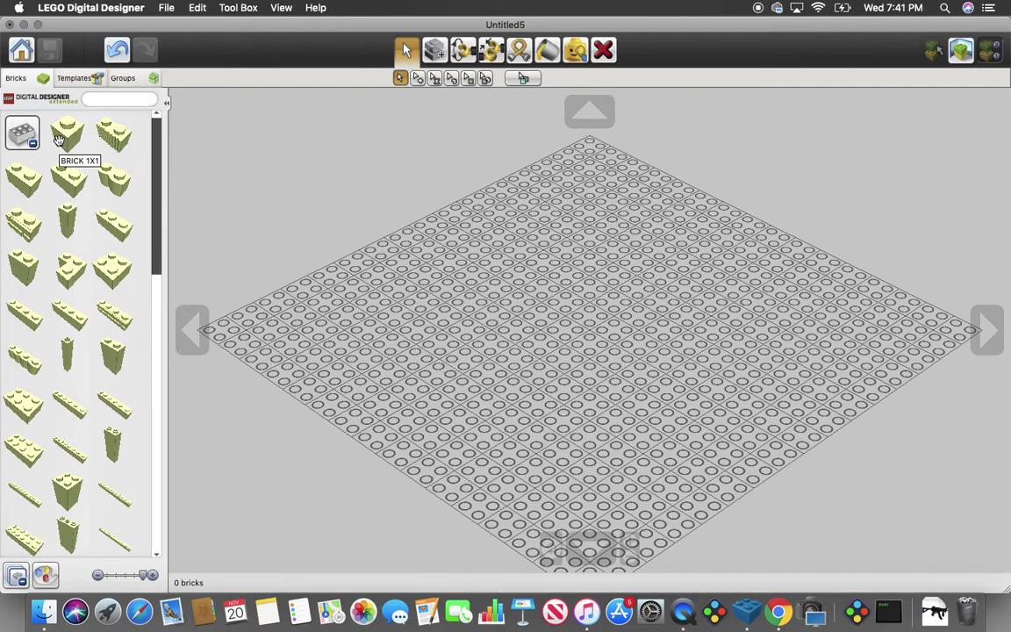
Place a yellow 1x1 brick at the baseplate centre and browse the plates and tiles category.
click(58, 141)
click(595, 335)
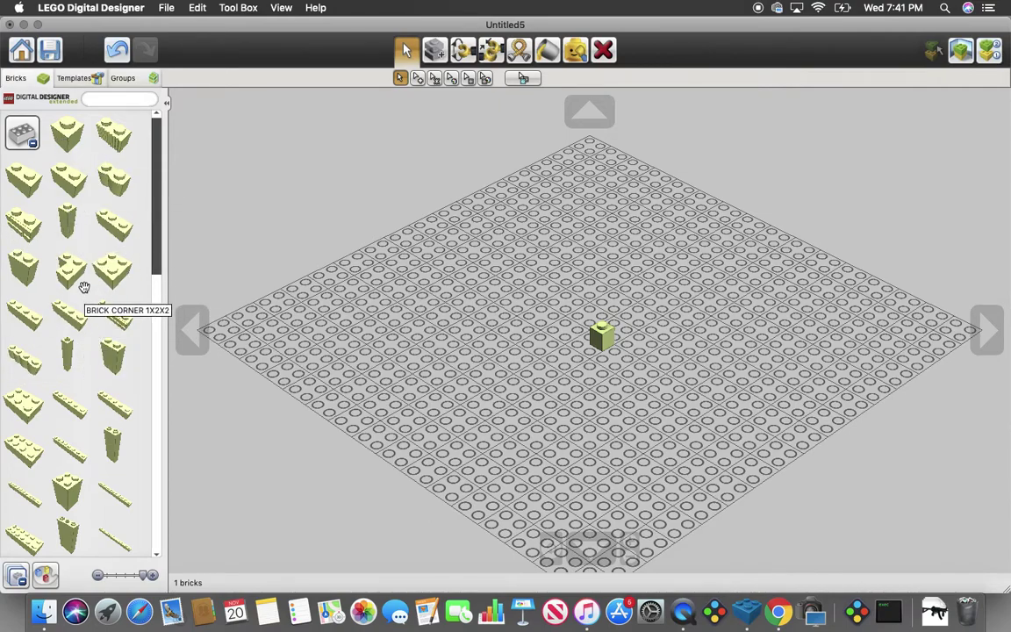
click(22, 132)
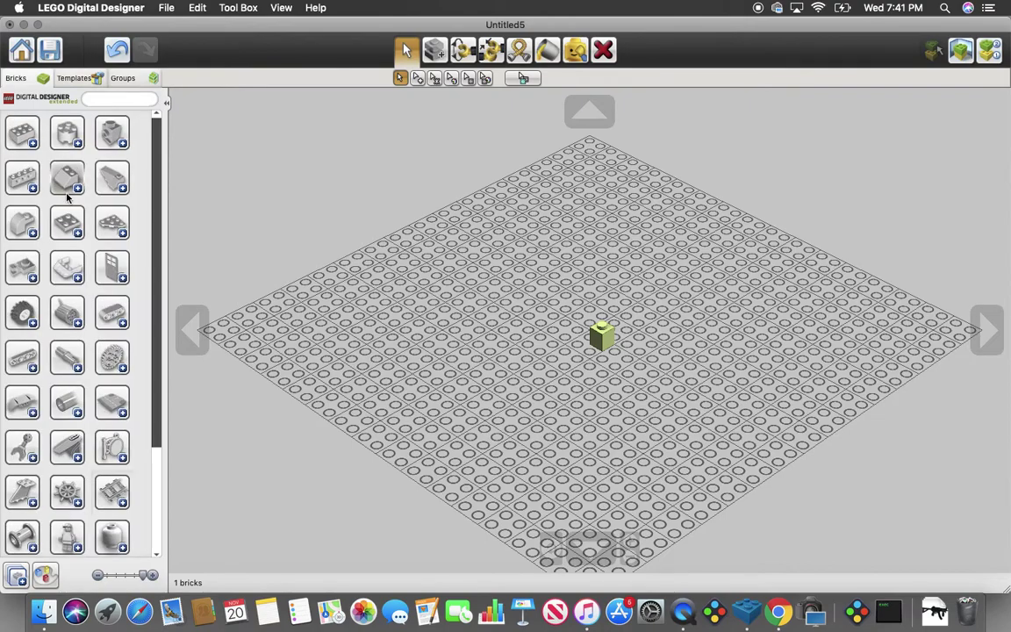
click(68, 211)
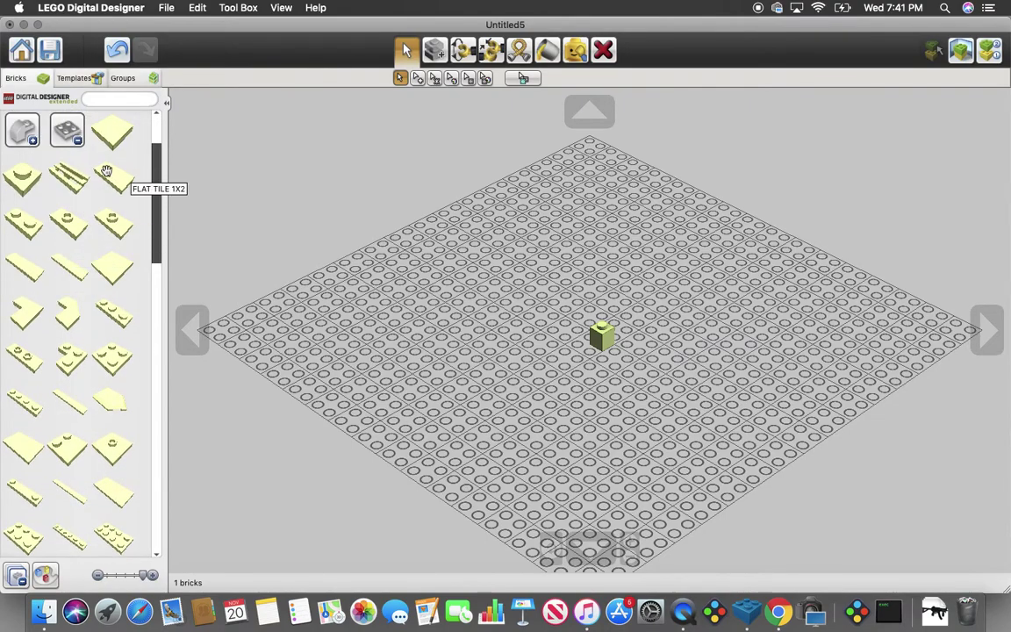
click(69, 134)
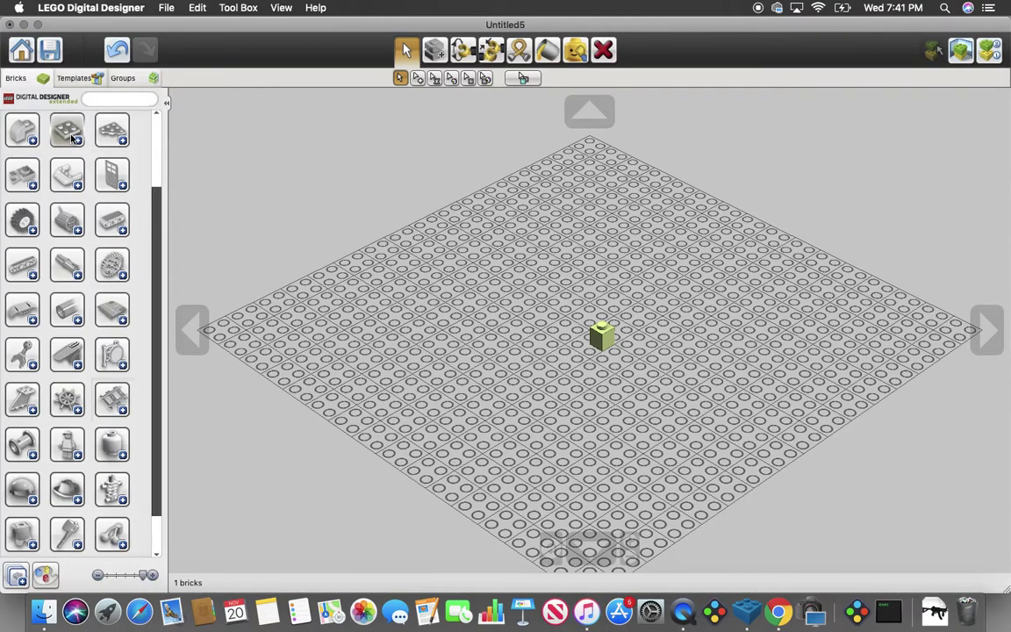
click(546, 52)
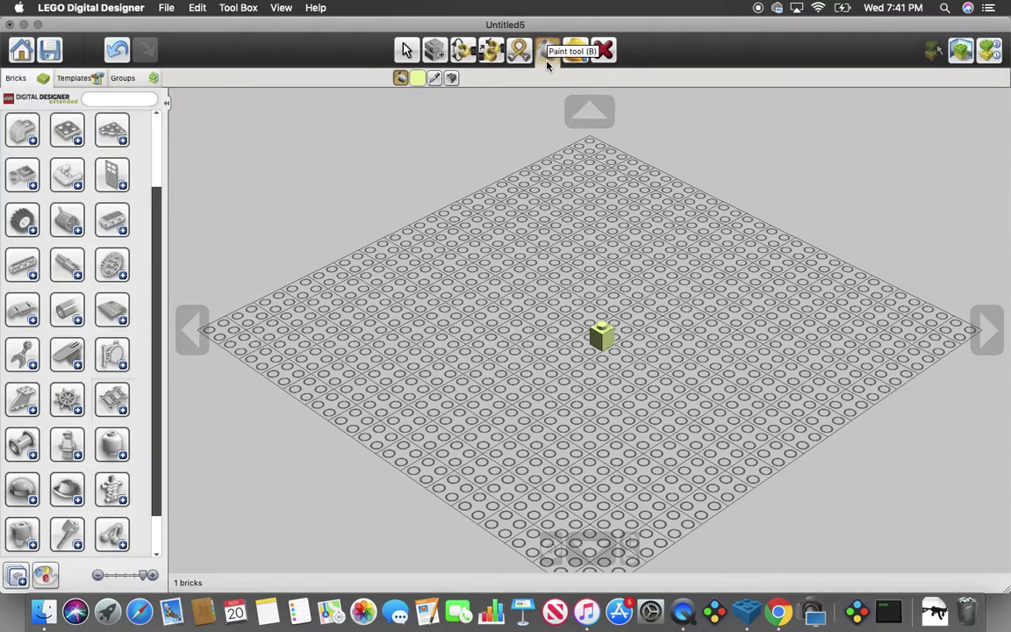
click(452, 79)
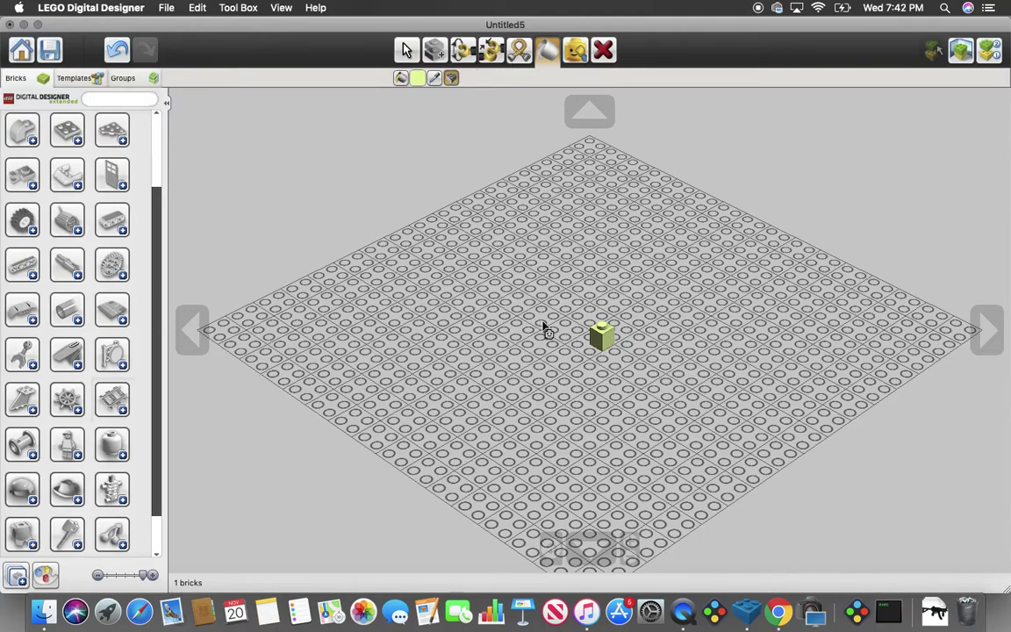
click(598, 336)
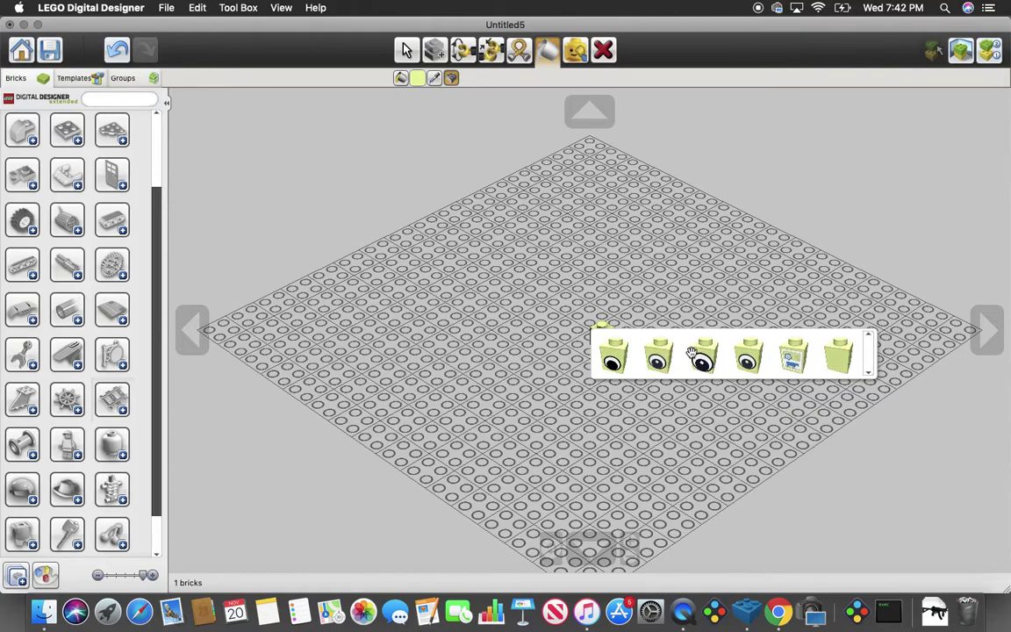
click(601, 364)
click(602, 337)
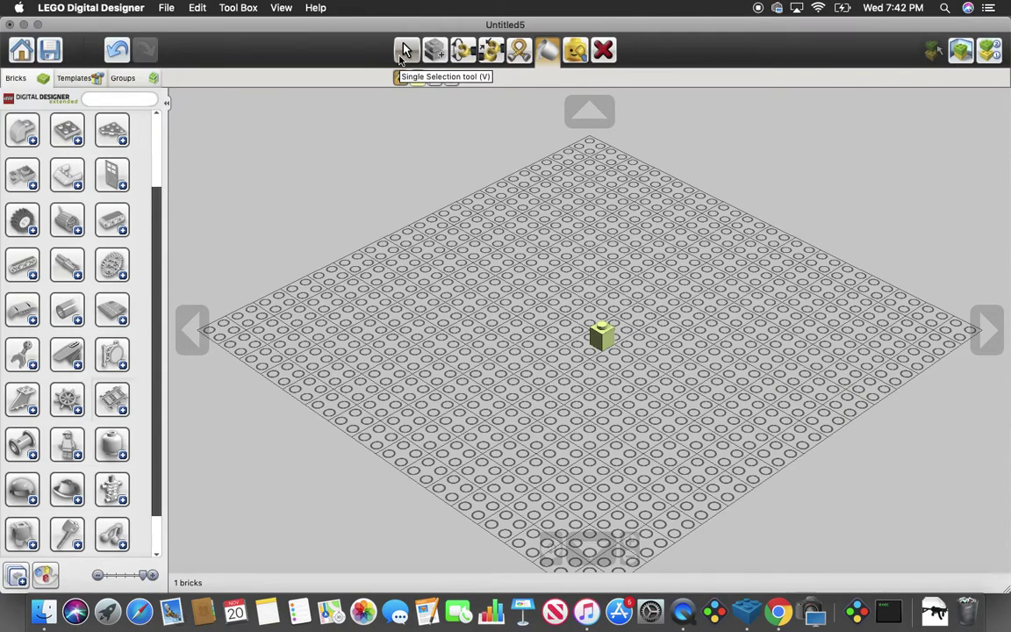
click(404, 49)
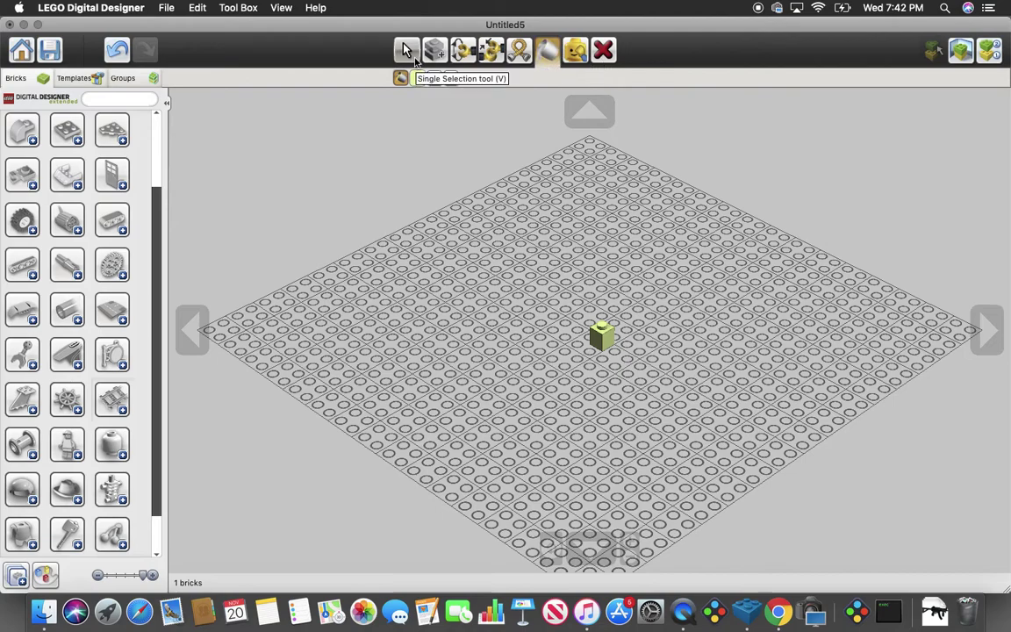
key(b)
click(417, 78)
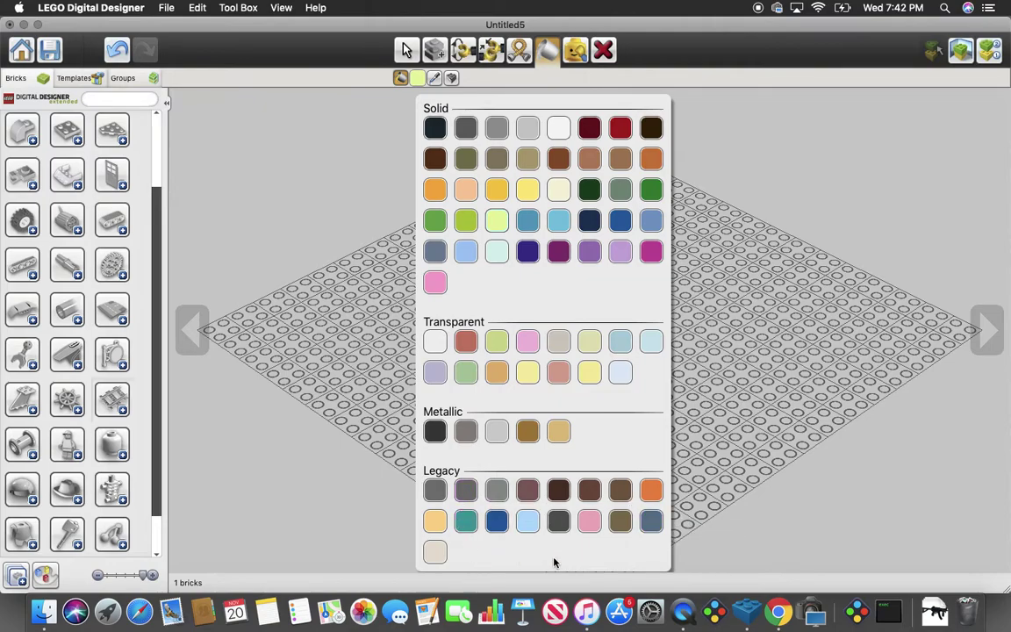
click(404, 50)
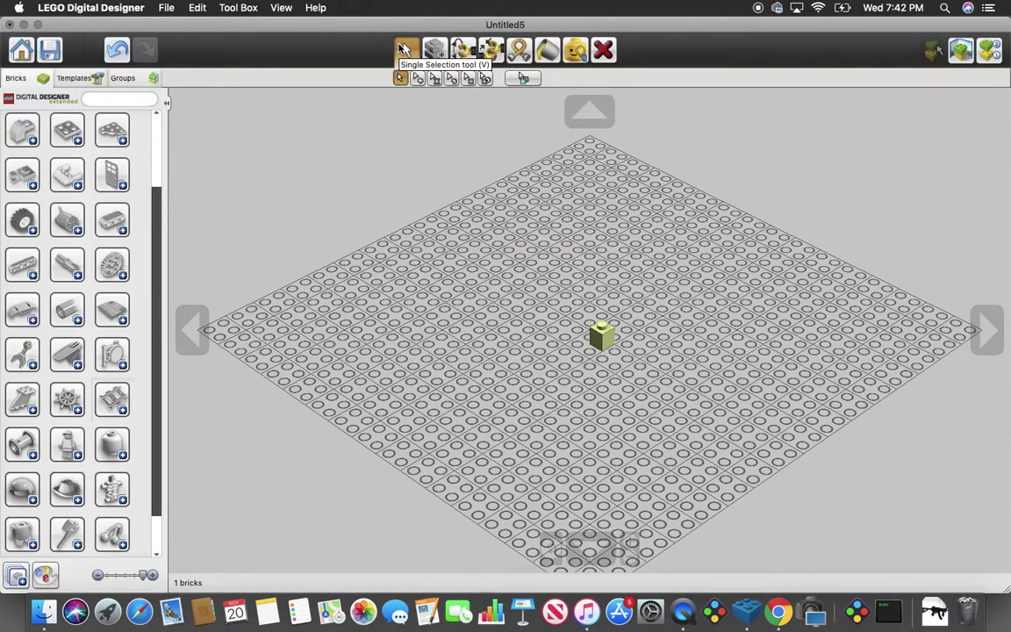
scroll(37, 301, up, 2)
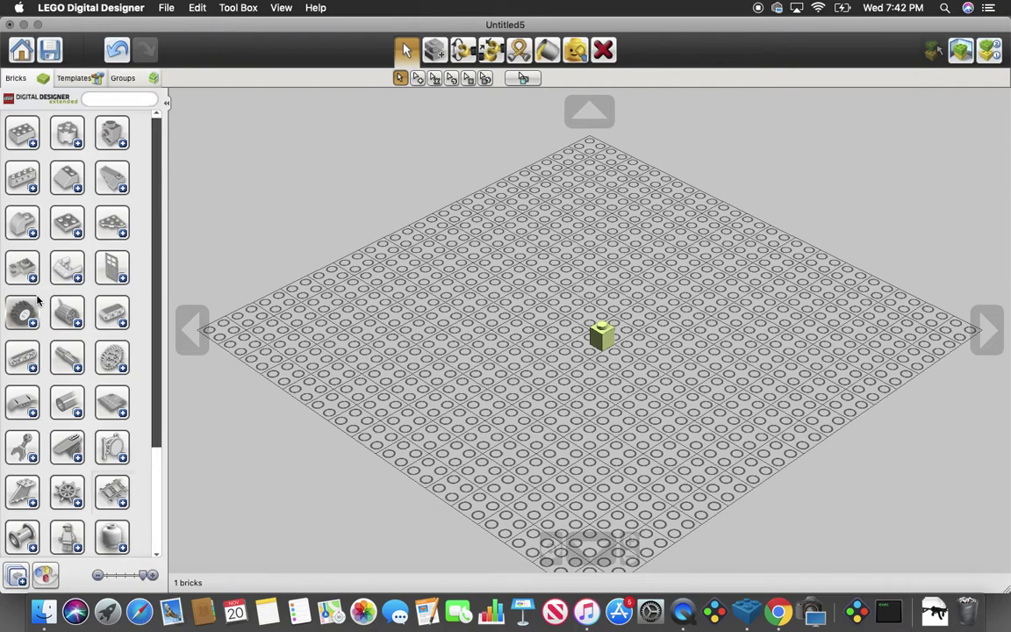